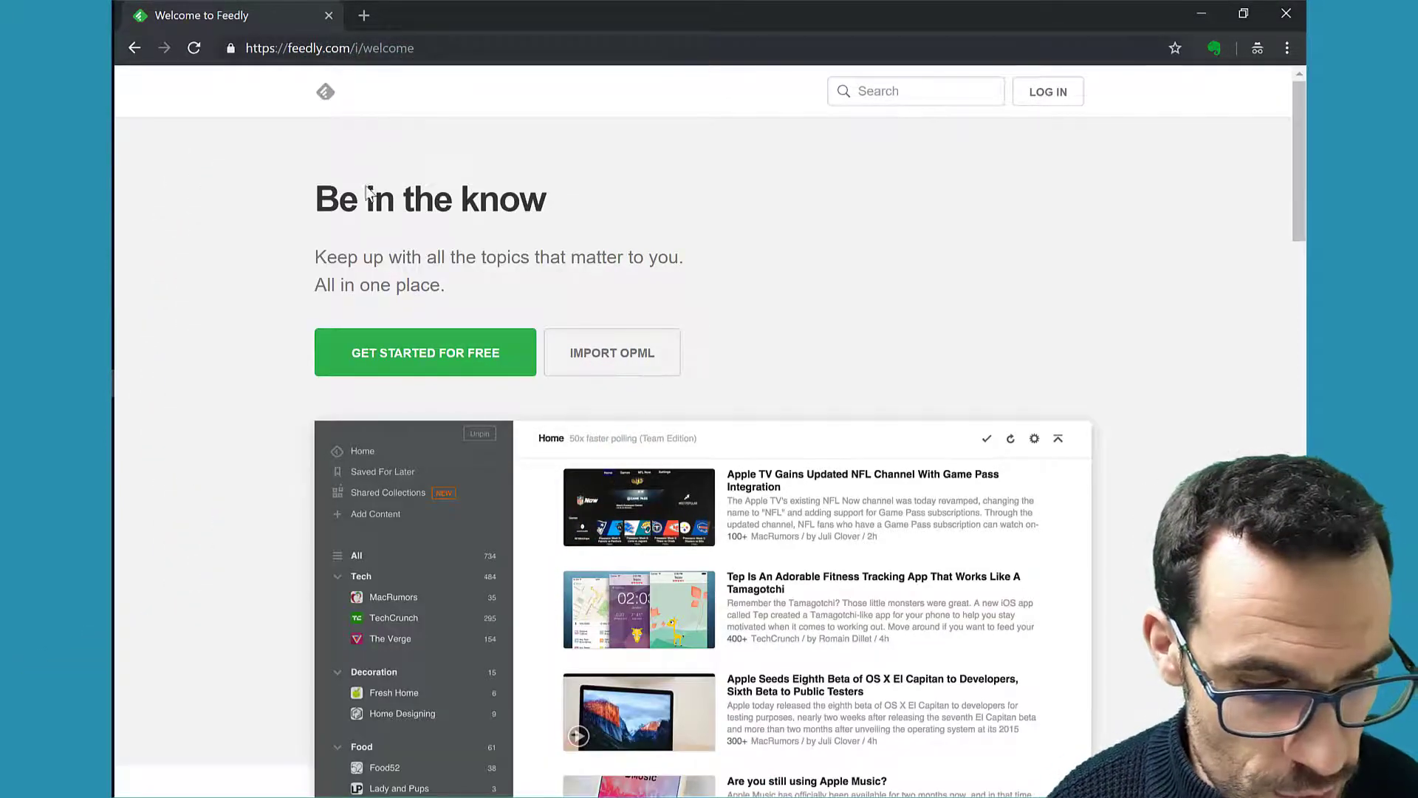
# Get started for free by signing in with Google, filling in the account's saved e-mail.
pyautogui.click(447, 365)
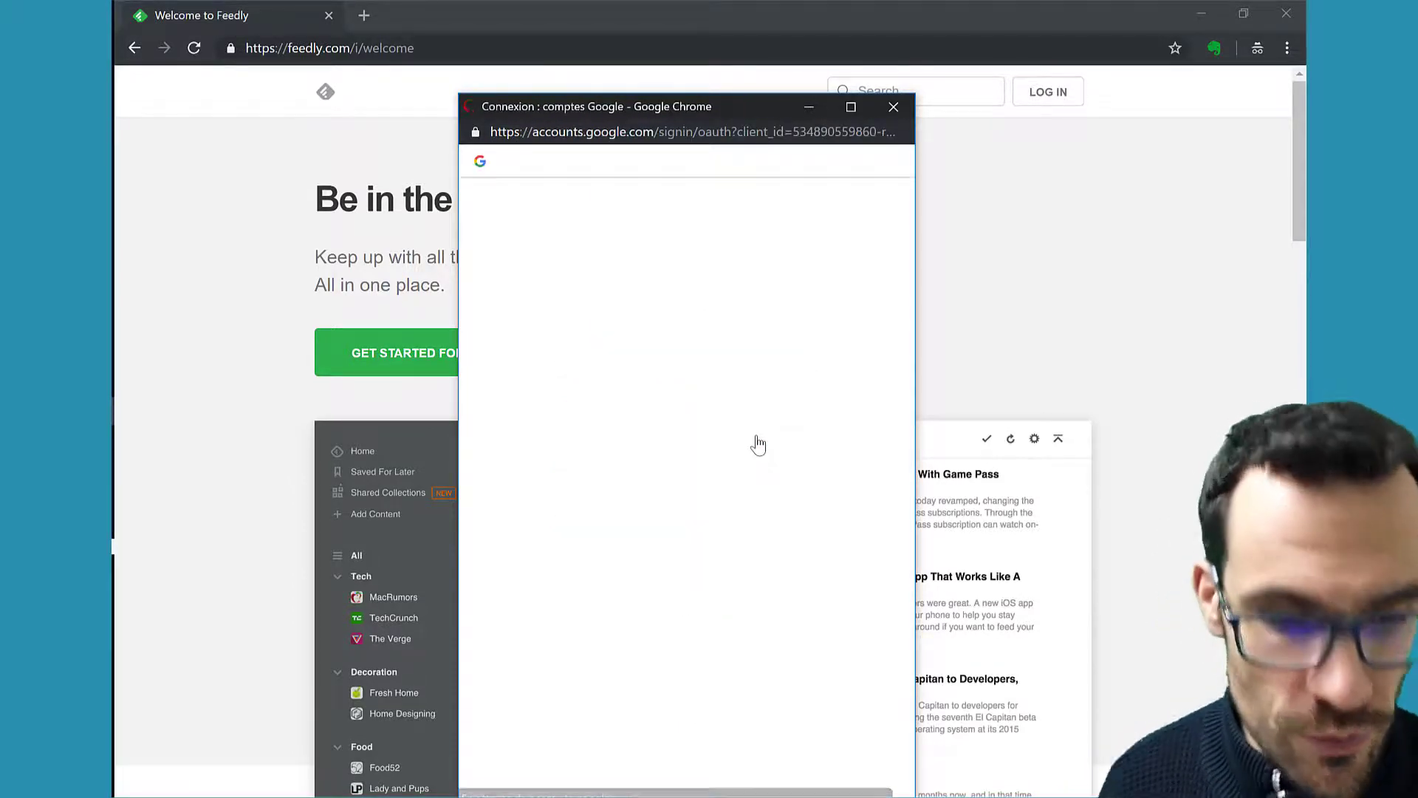
pyautogui.click(722, 340)
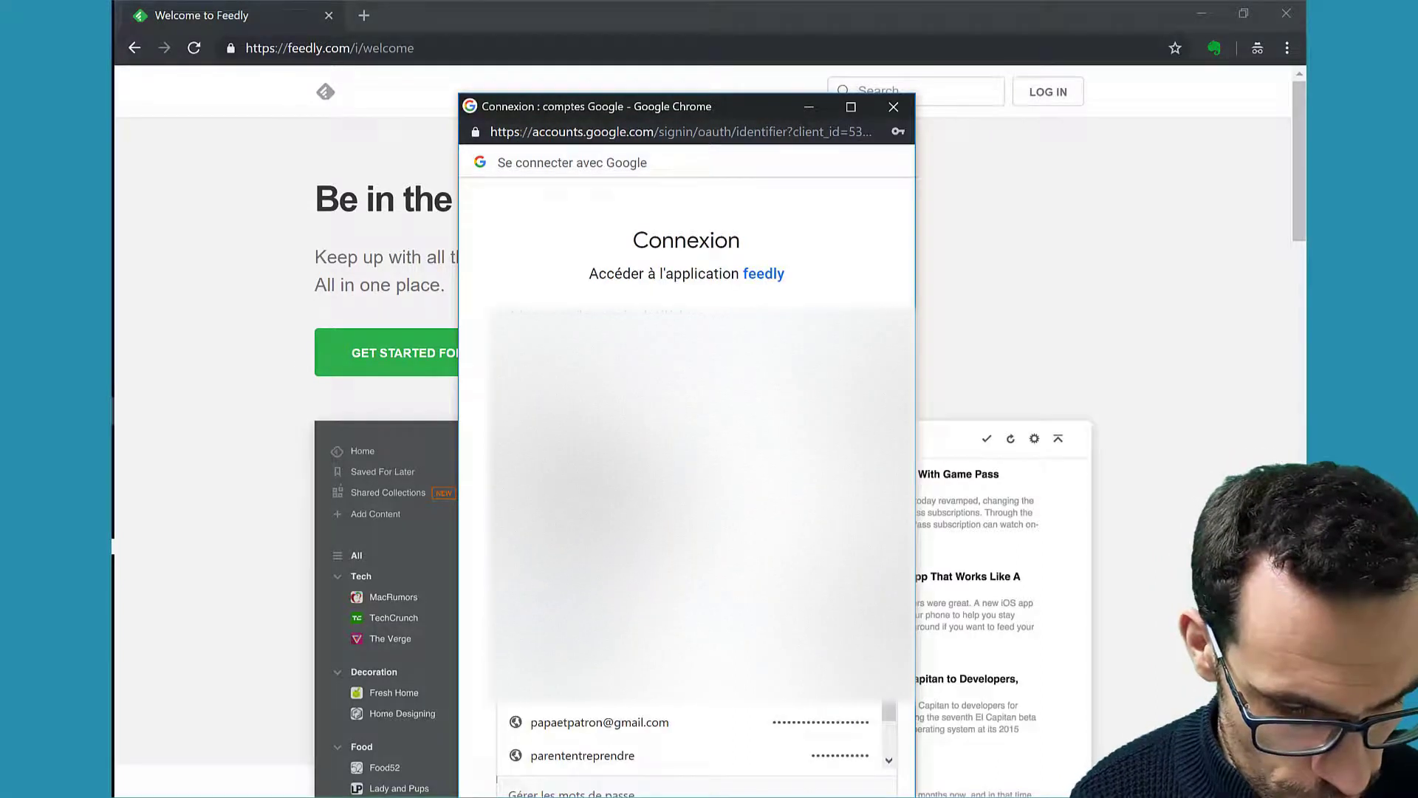
pyautogui.write('pa')
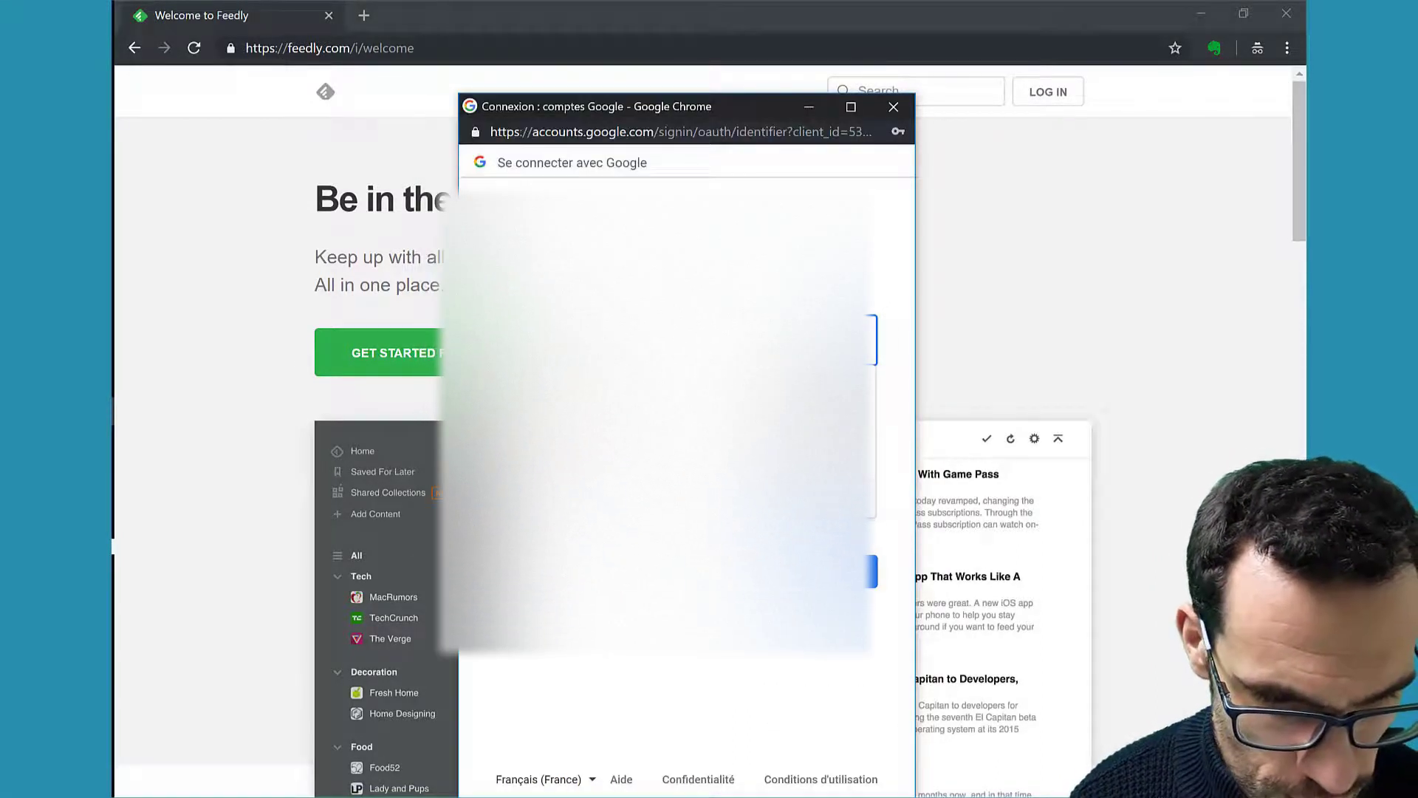
pyautogui.press('Down')
pyautogui.press('Return')
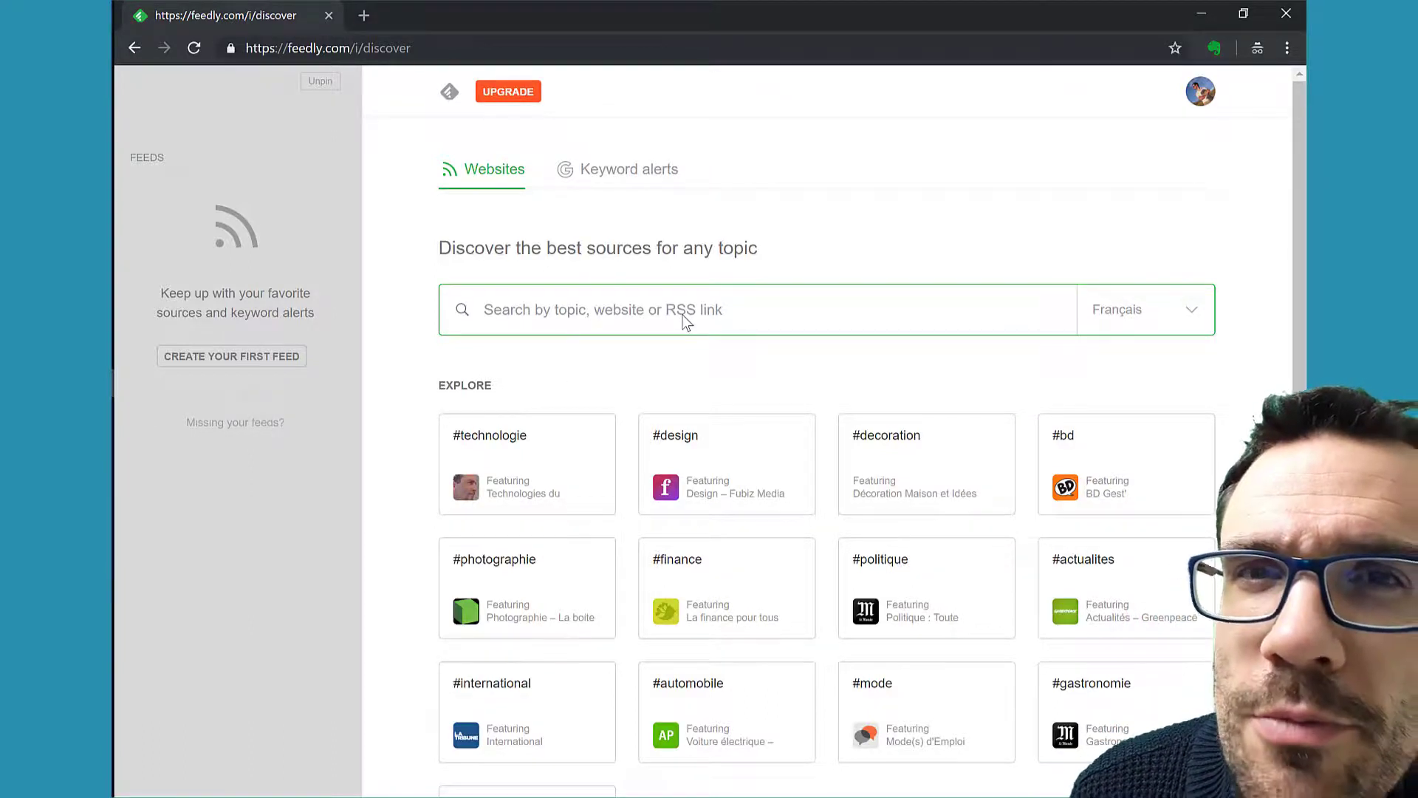
# Search the web in a new tab for "angular last news" and open the Angular Blog.
pyautogui.click(364, 13)
pyautogui.write('an')
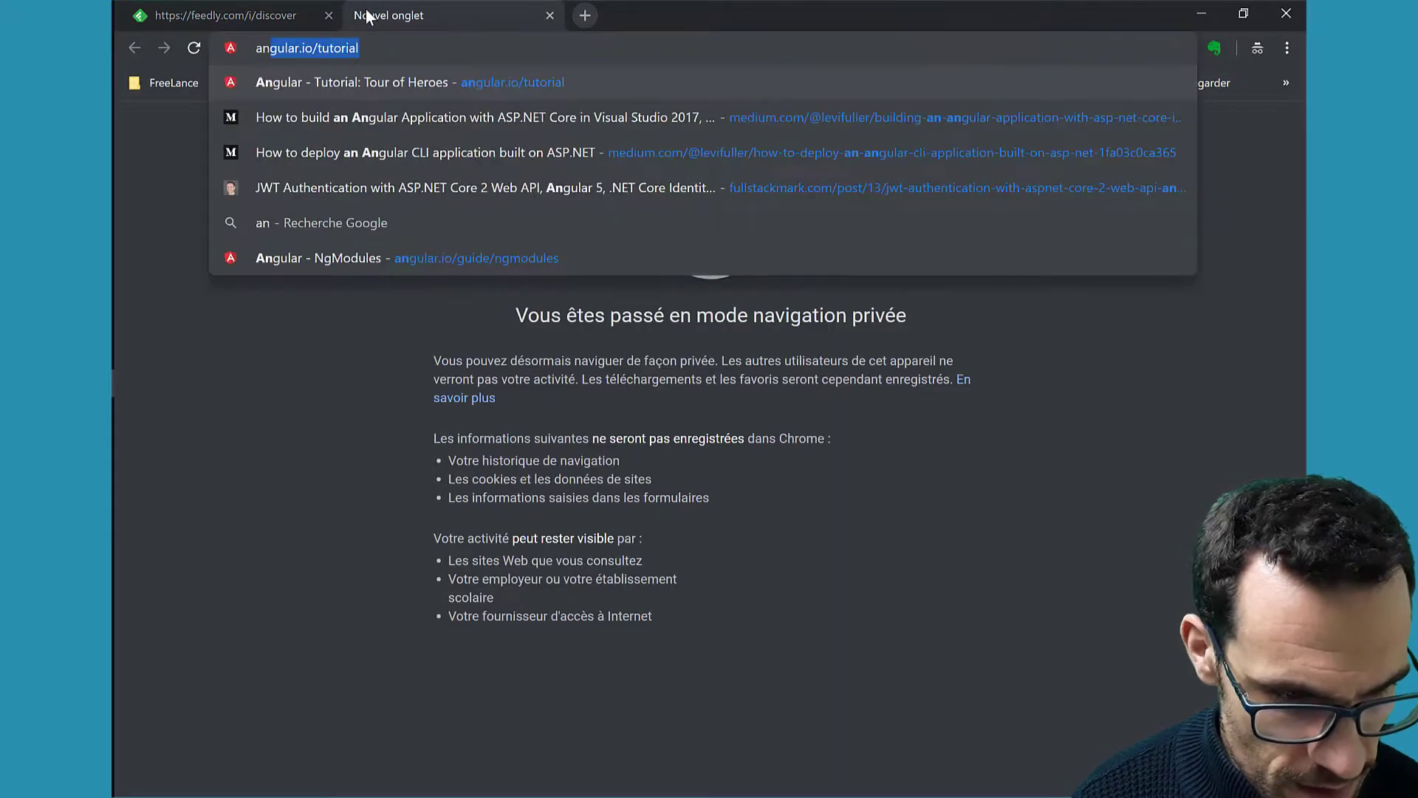
pyautogui.write('gular last news')
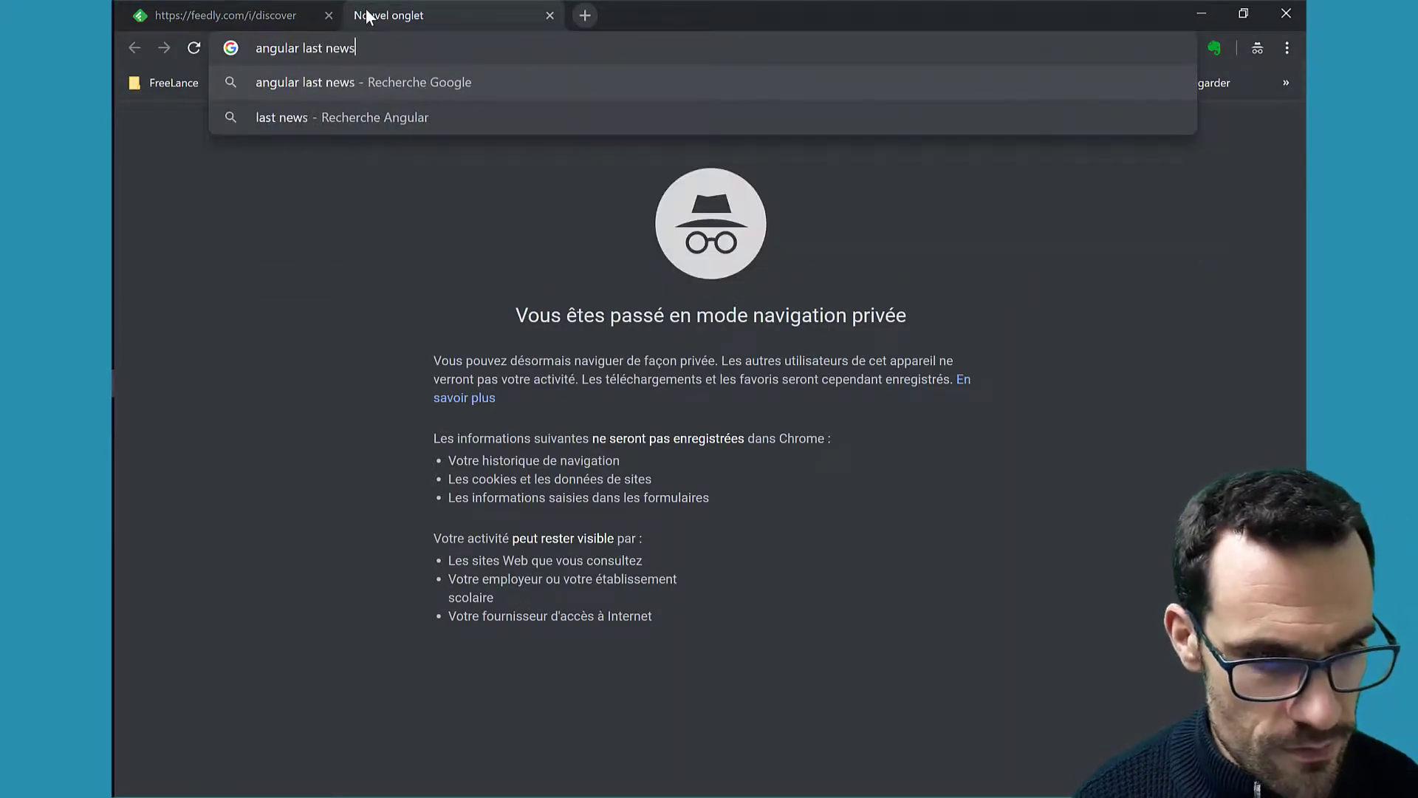
pyautogui.press('Return')
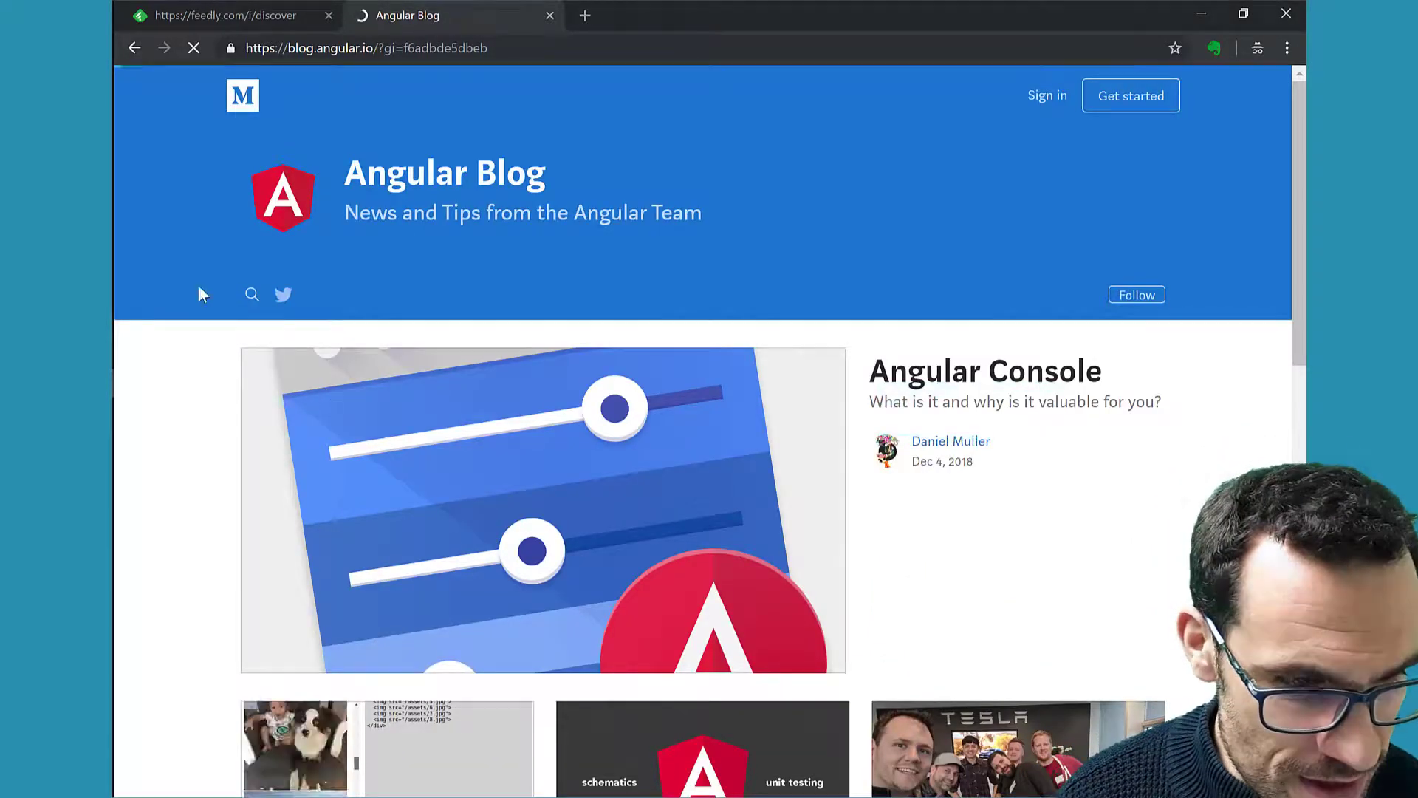
# Copy the Angular Blog's address, look it up as new content in Feedly and choose the Angular Blog source.
pyautogui.click(394, 48)
pyautogui.hotkey('ctrl', 'c')
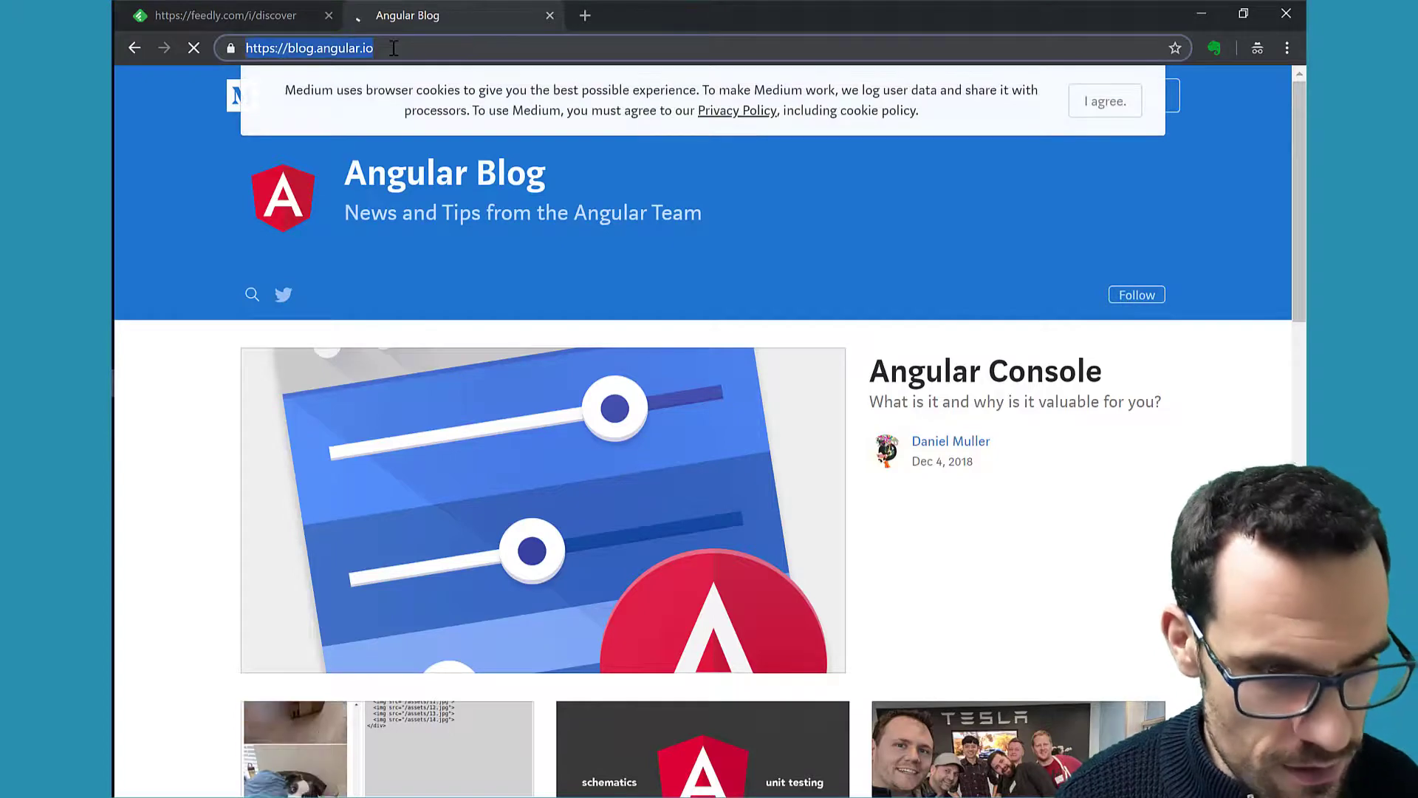
pyautogui.click(270, 12)
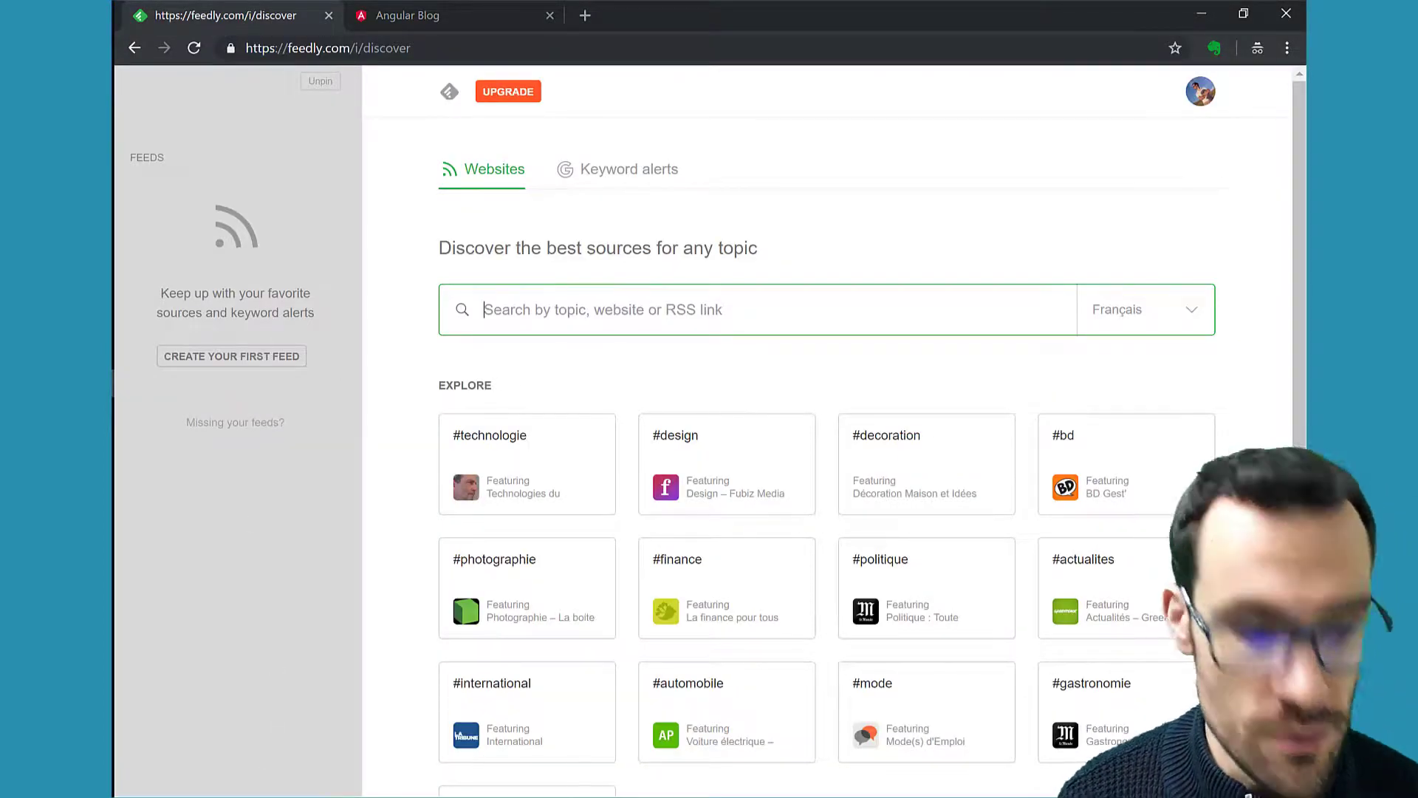
pyautogui.doubleClick(668, 10)
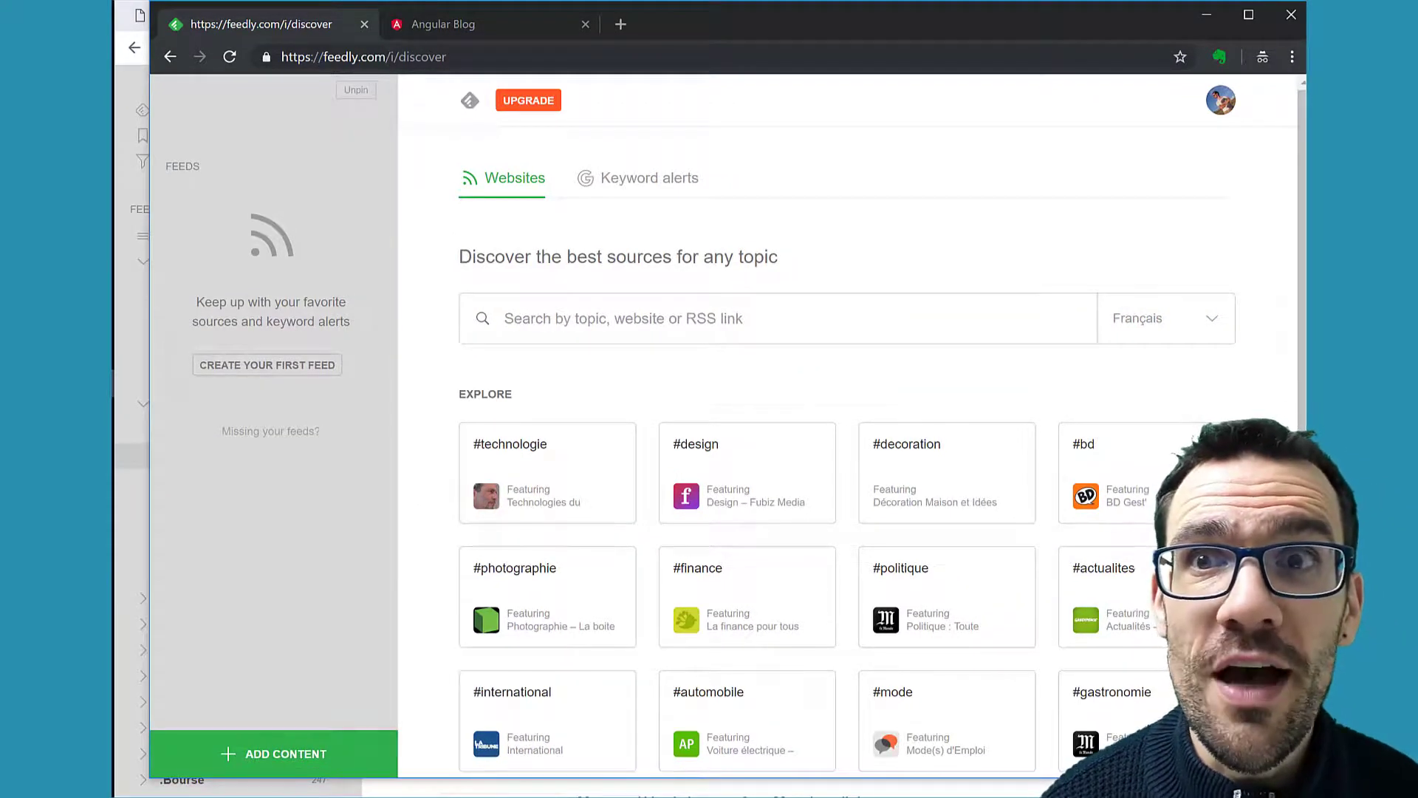
pyautogui.click(255, 768)
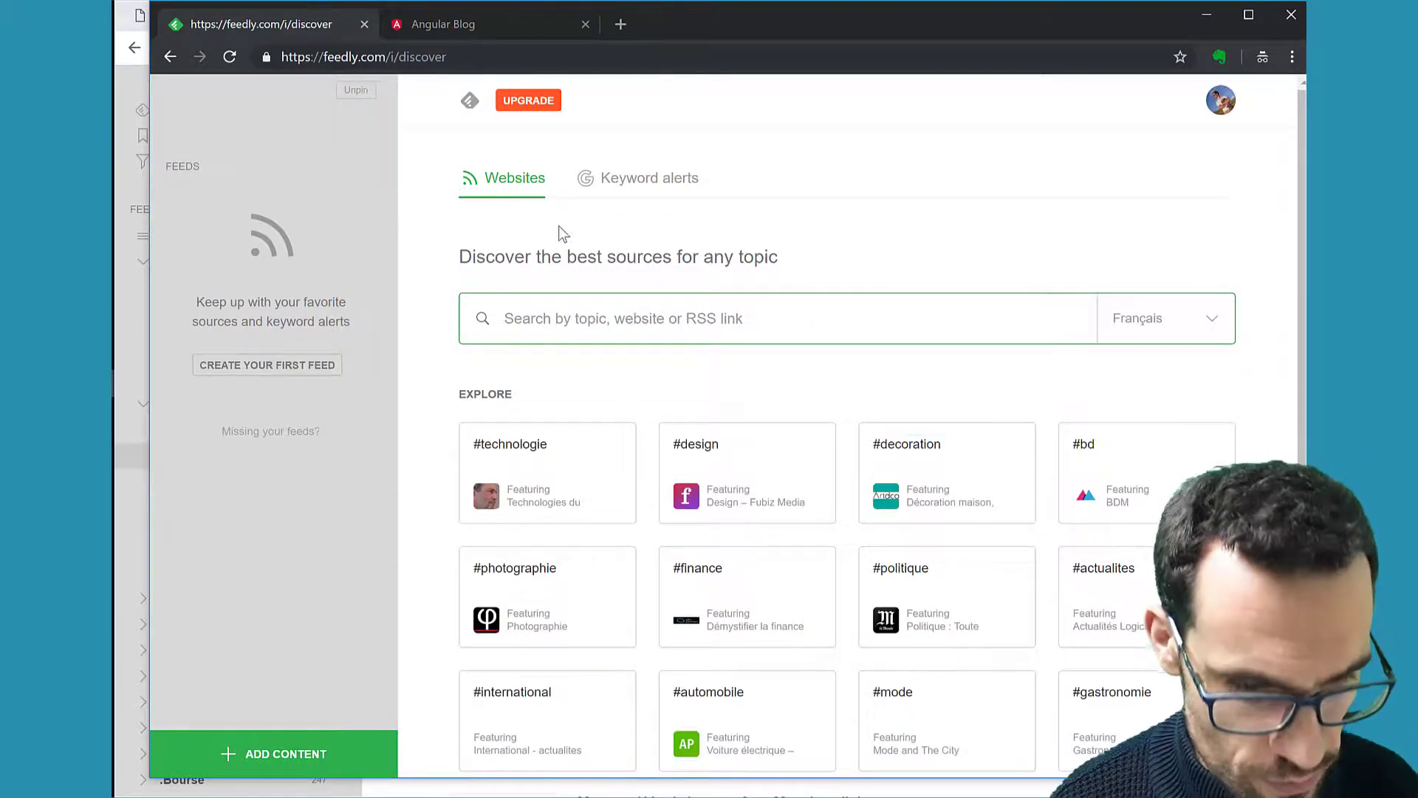
pyautogui.hotkey('ctrl', 'v')
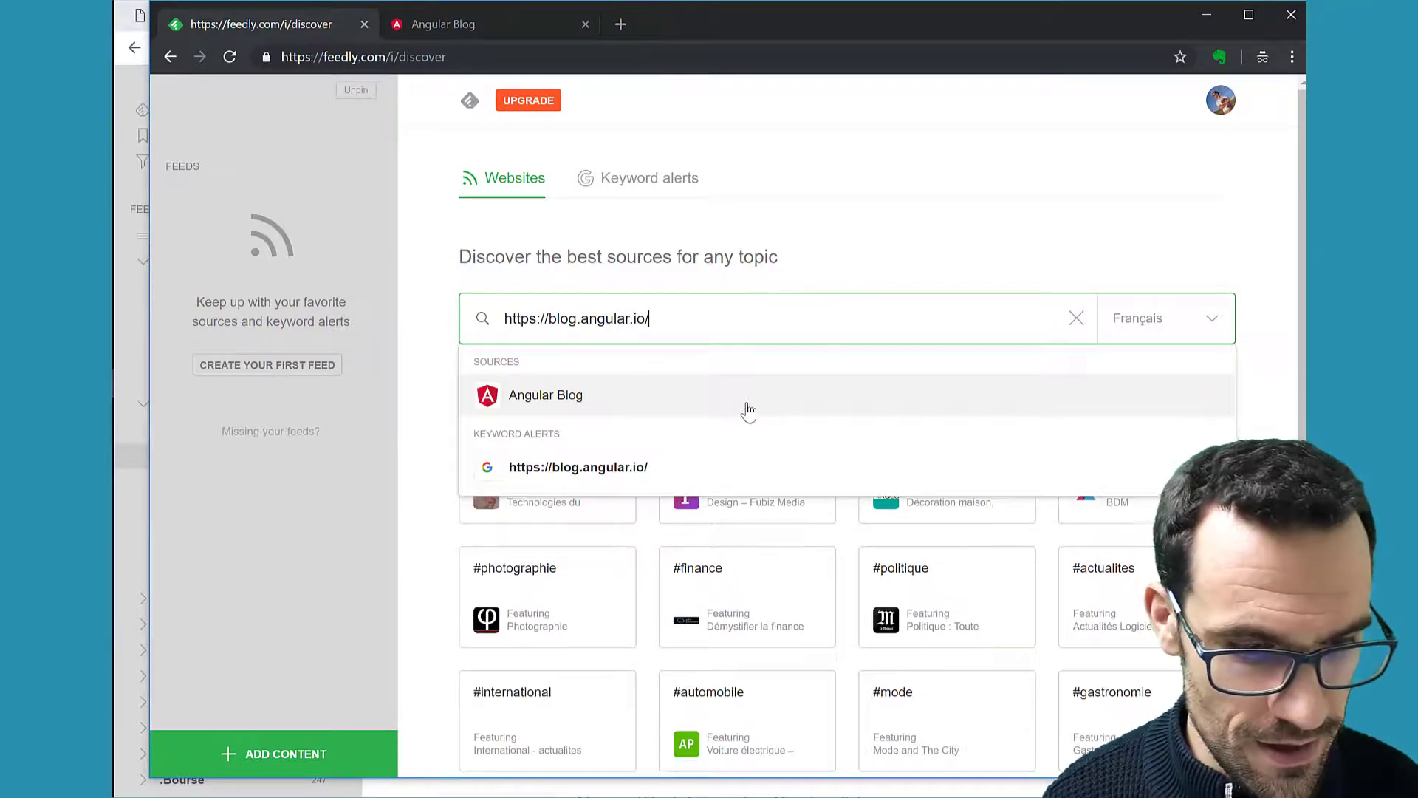
pyautogui.click(749, 416)
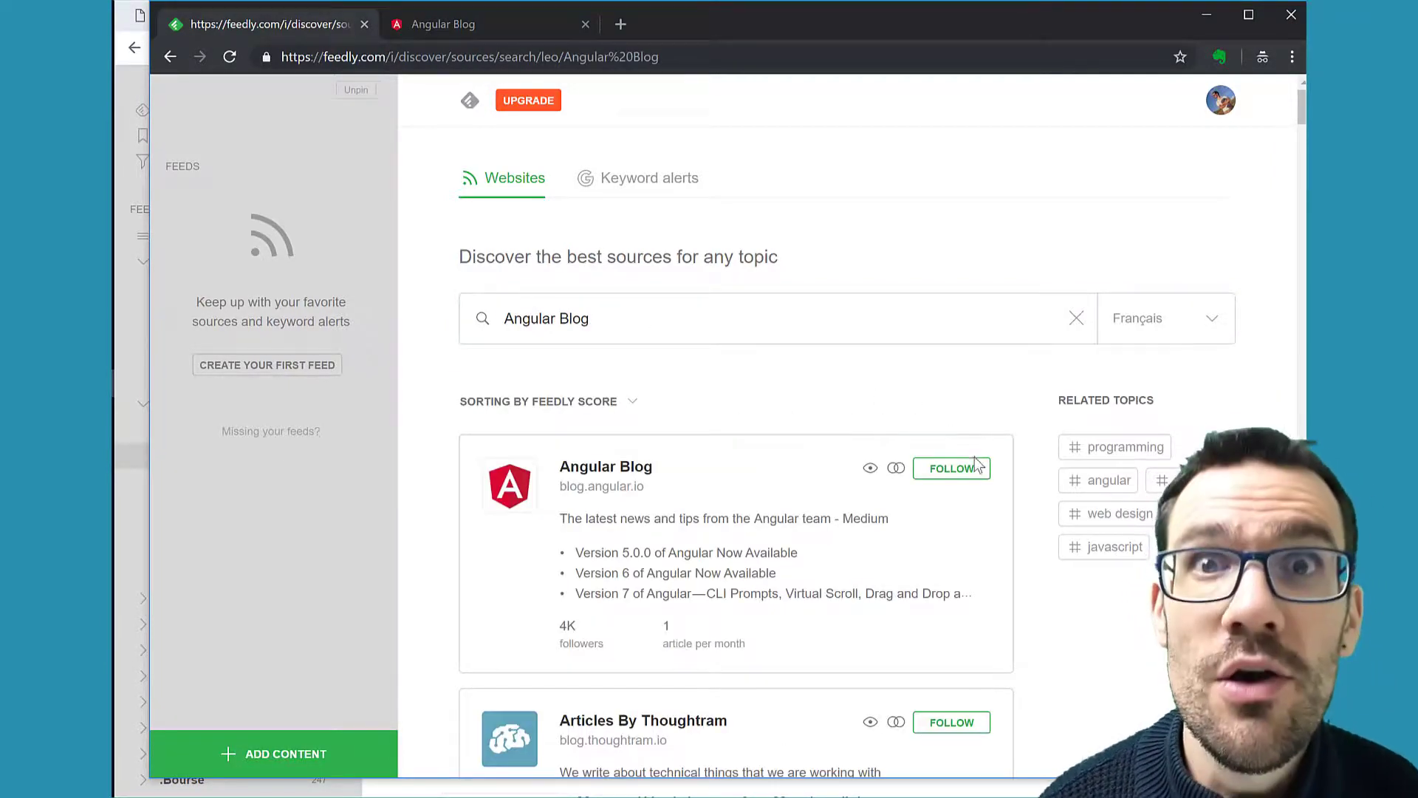
# Follow the Angular Blog source in a new feed named "Angular news".
pyautogui.click(963, 470)
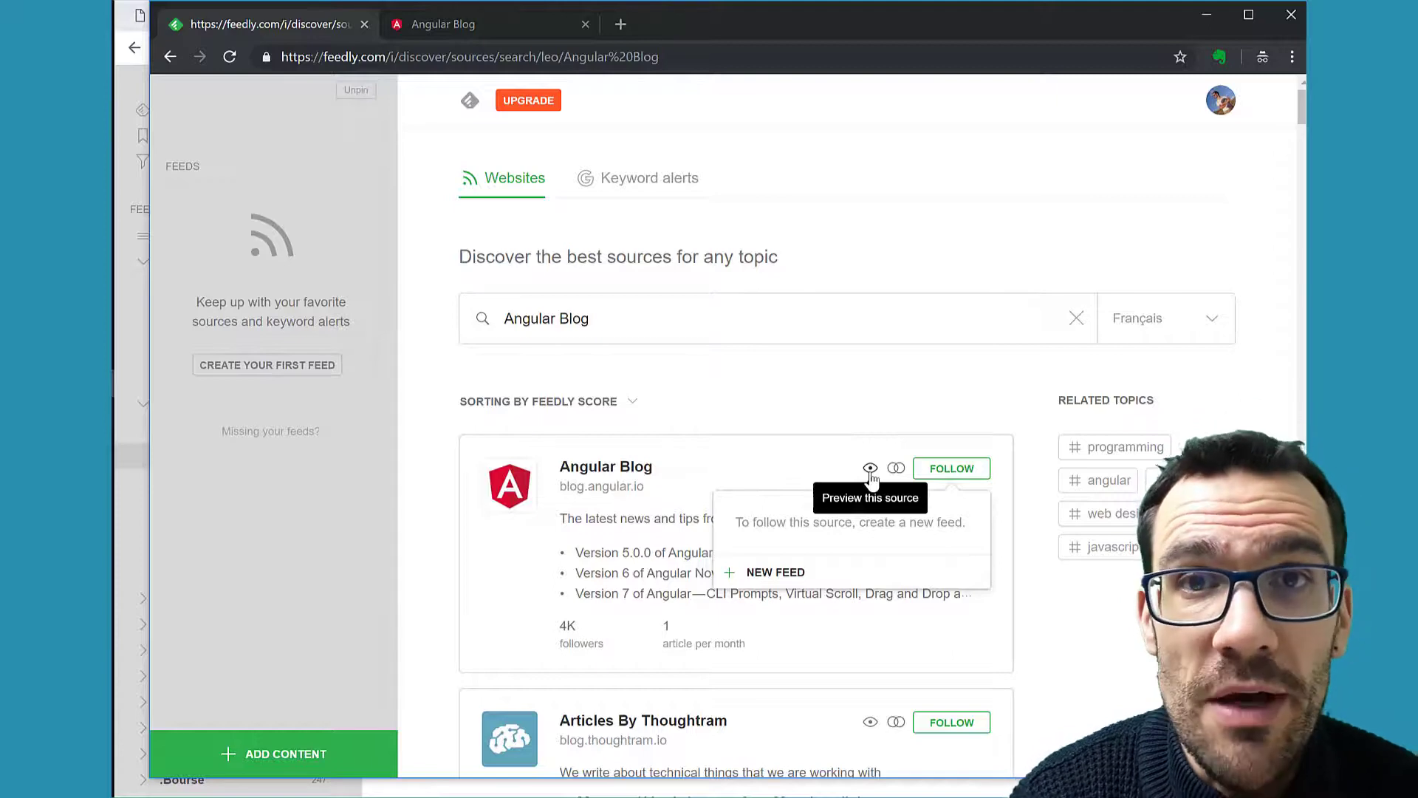
pyautogui.click(796, 581)
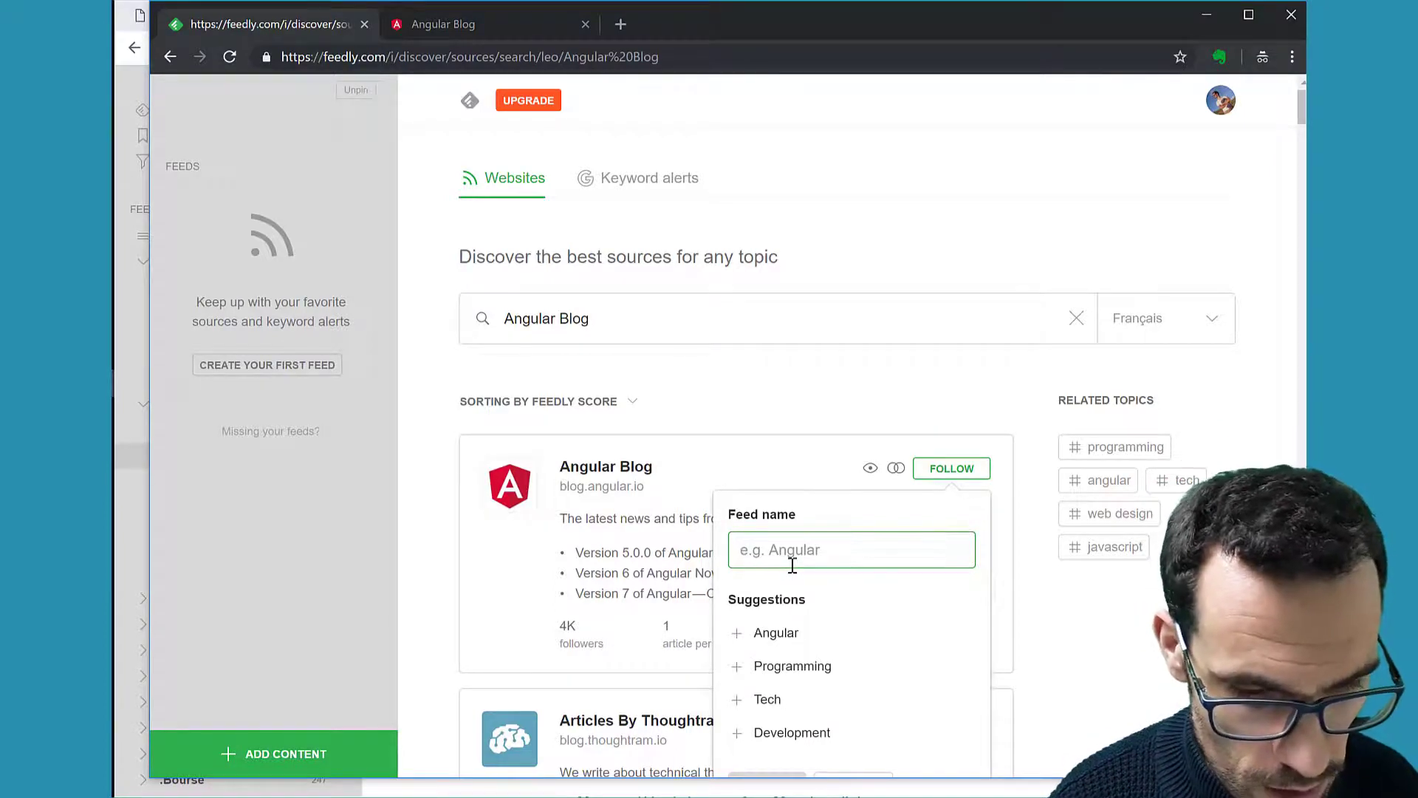
pyautogui.write('Angu')
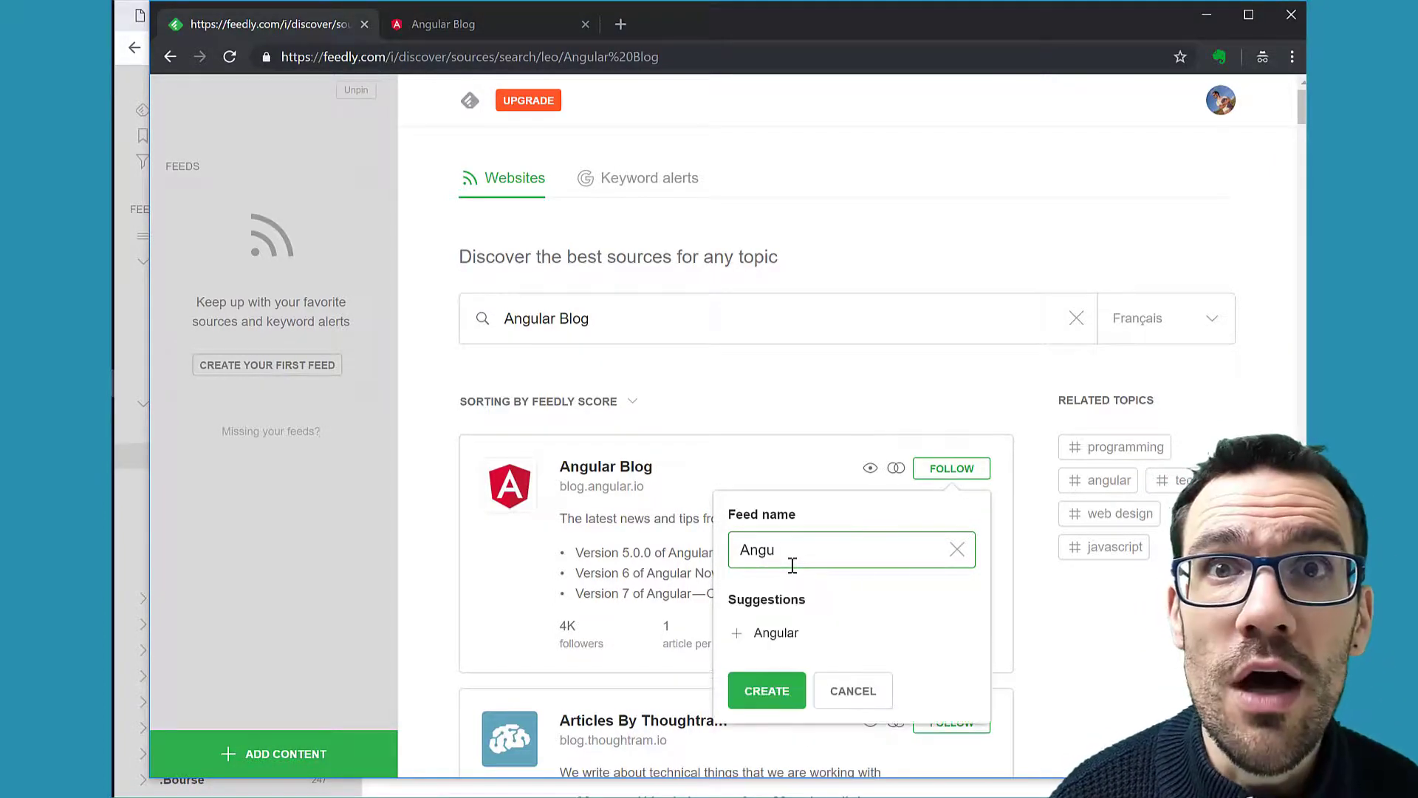
pyautogui.write('lar news')
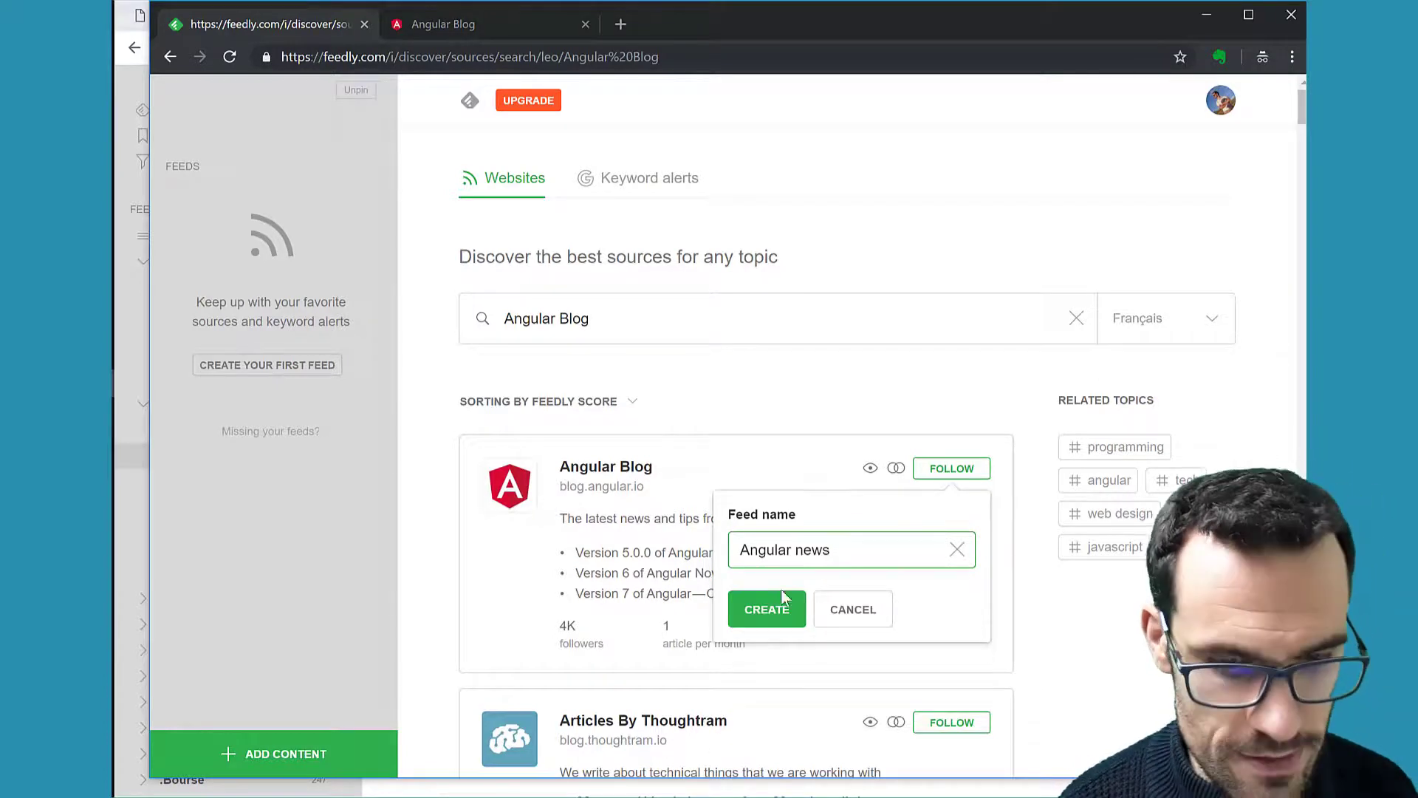
pyautogui.click(782, 593)
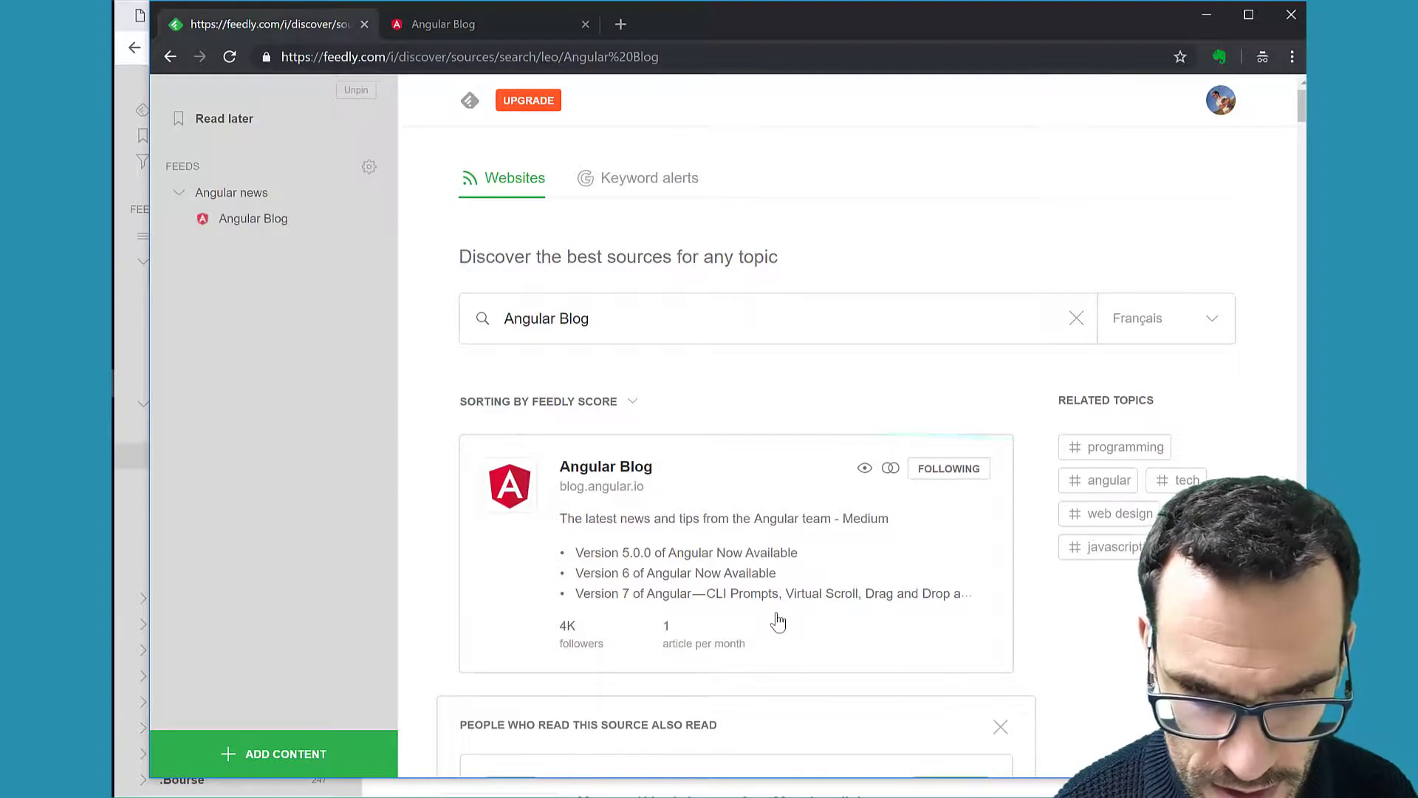
# Try to browse sources under the related topic #angular, and return to the Angular Blog search.
pyautogui.scroll(-1, 1096, 395)
pyautogui.click(1106, 389)
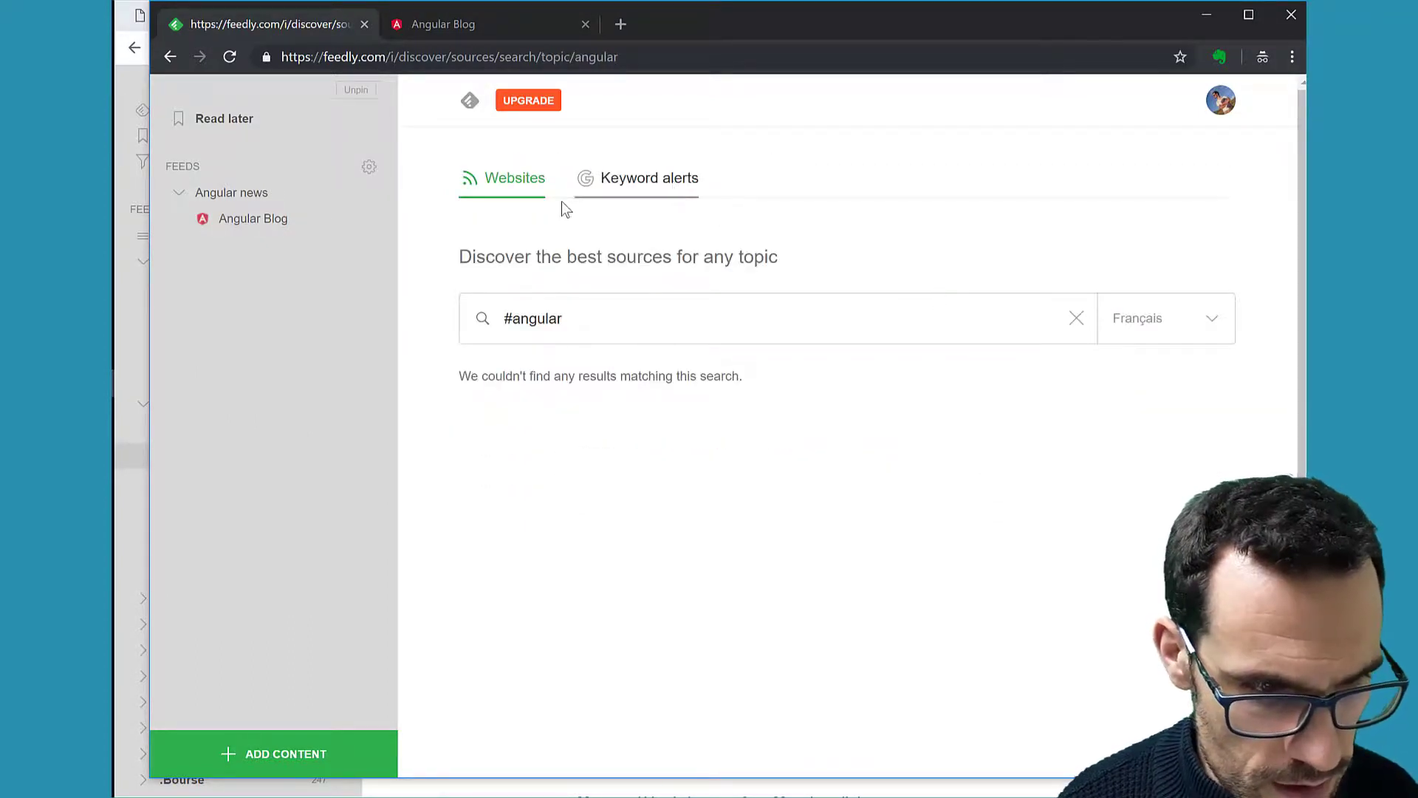
pyautogui.click(175, 58)
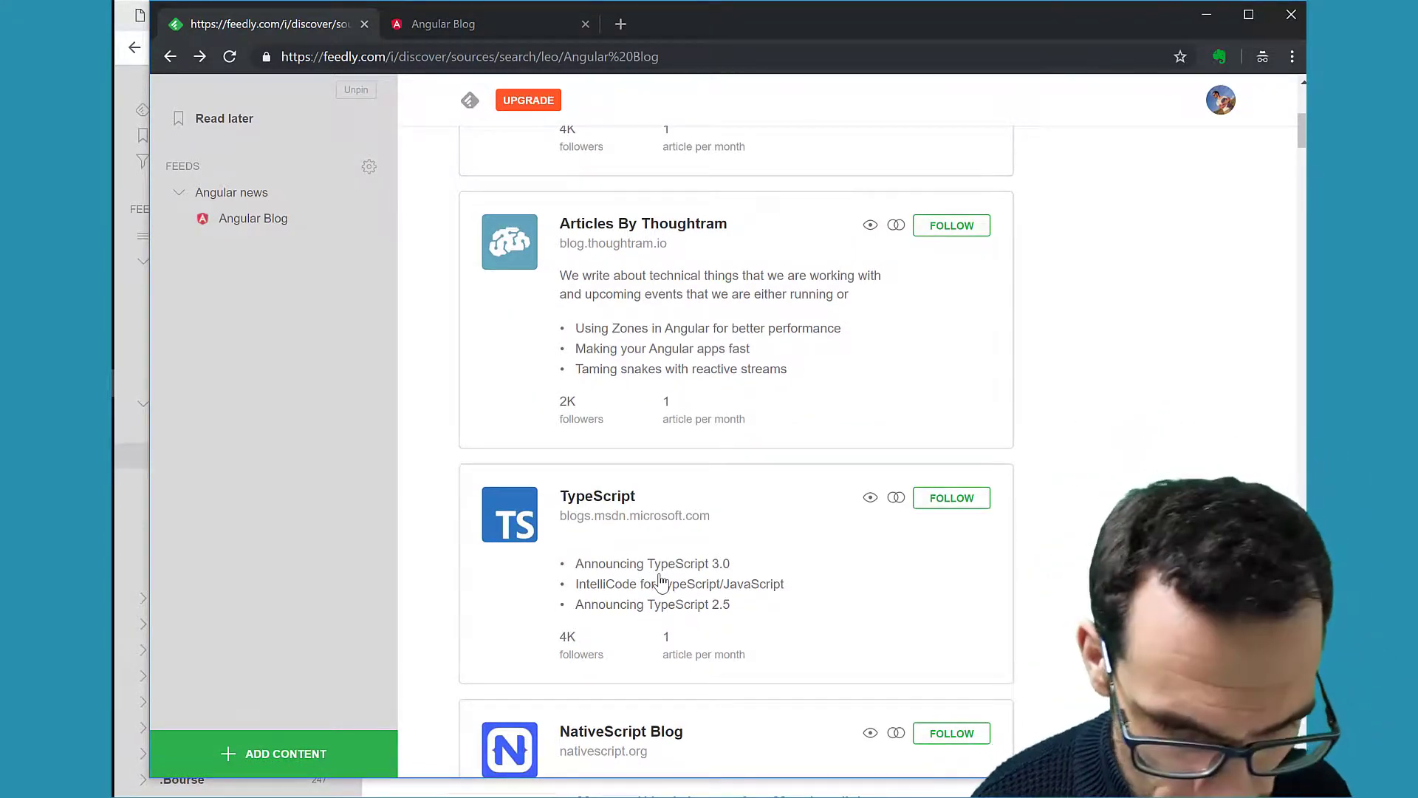
# Follow TypeScript in the "Angular news" feed and Visual Studio Code in a new feed named "IDE".
pyautogui.click(941, 499)
pyautogui.click(798, 591)
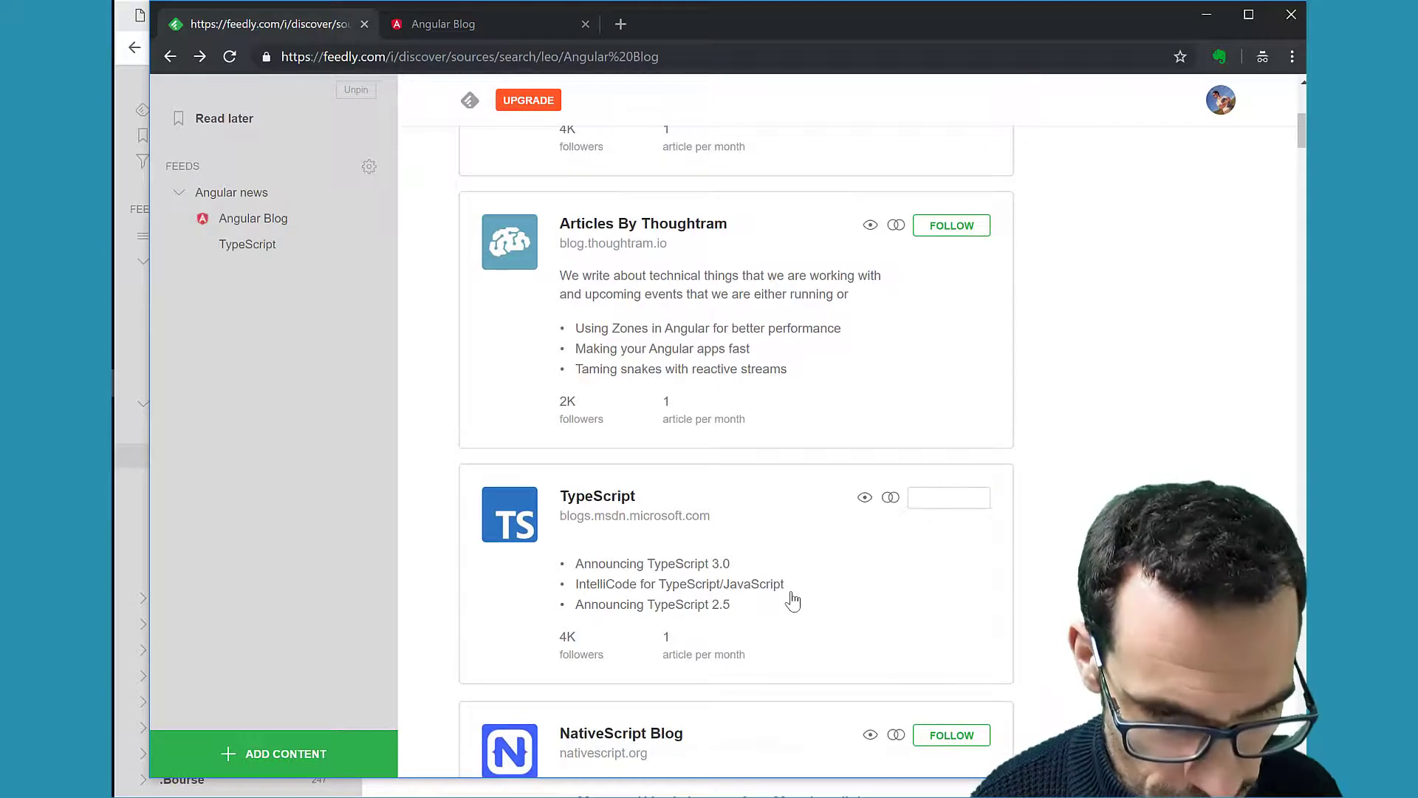
pyautogui.scroll(-3, 792, 601)
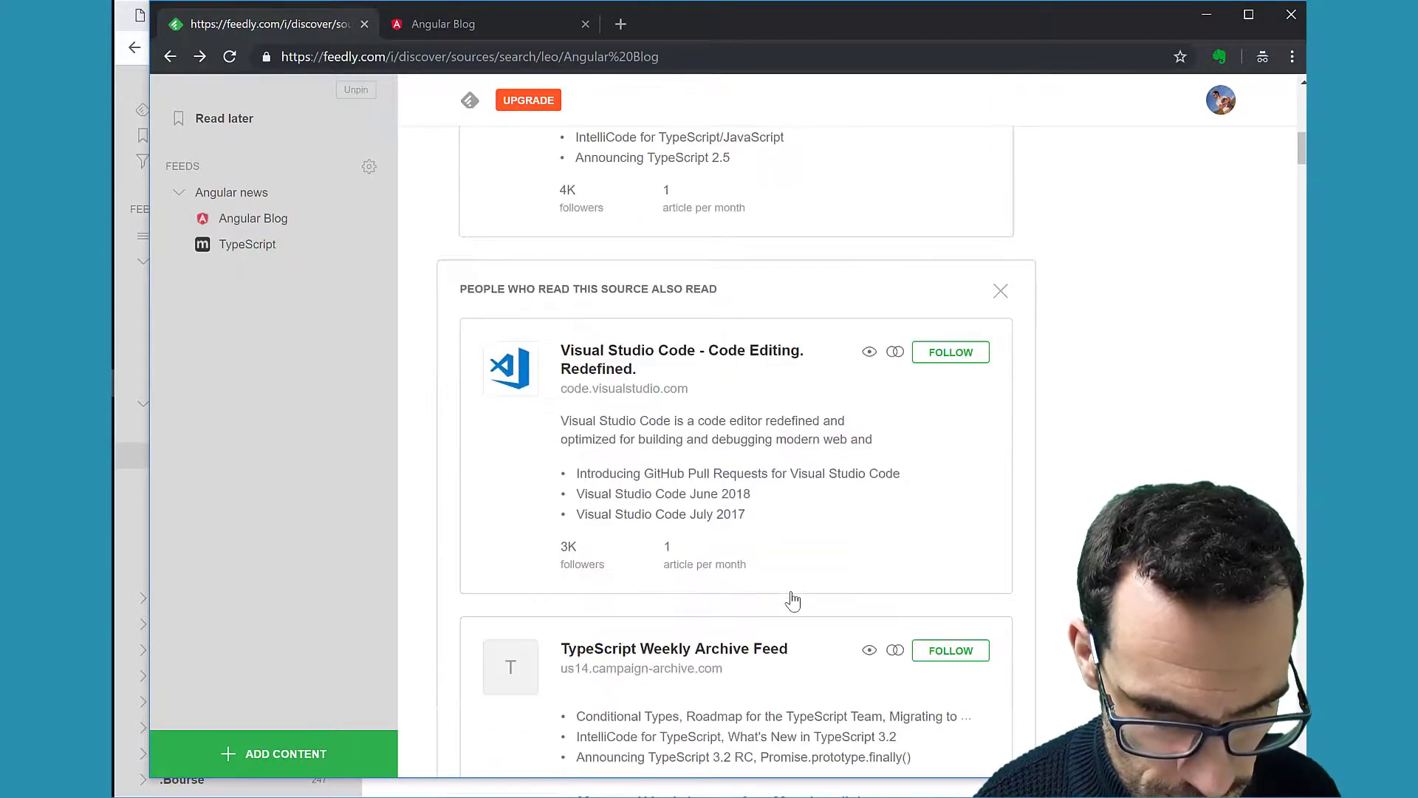
pyautogui.click(949, 357)
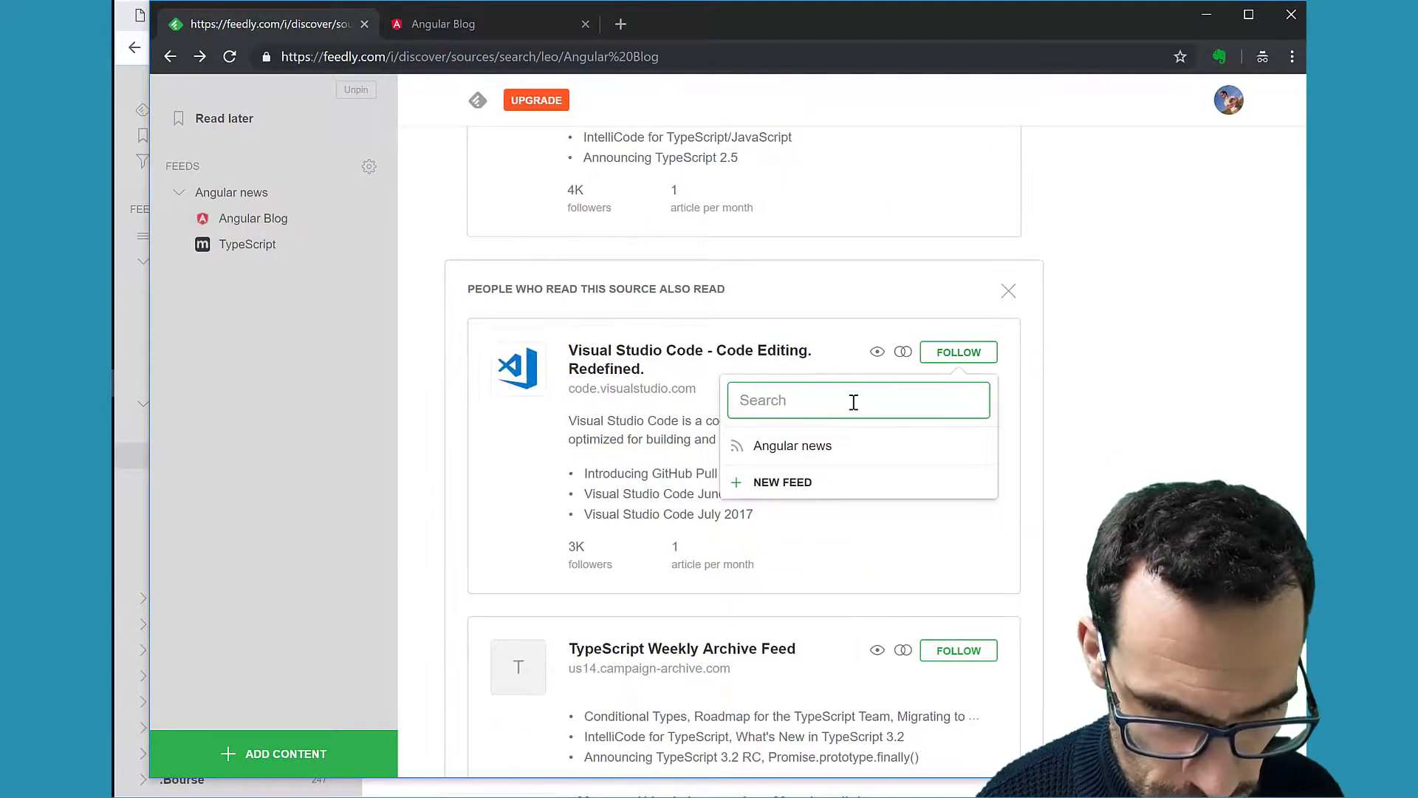
pyautogui.click(811, 484)
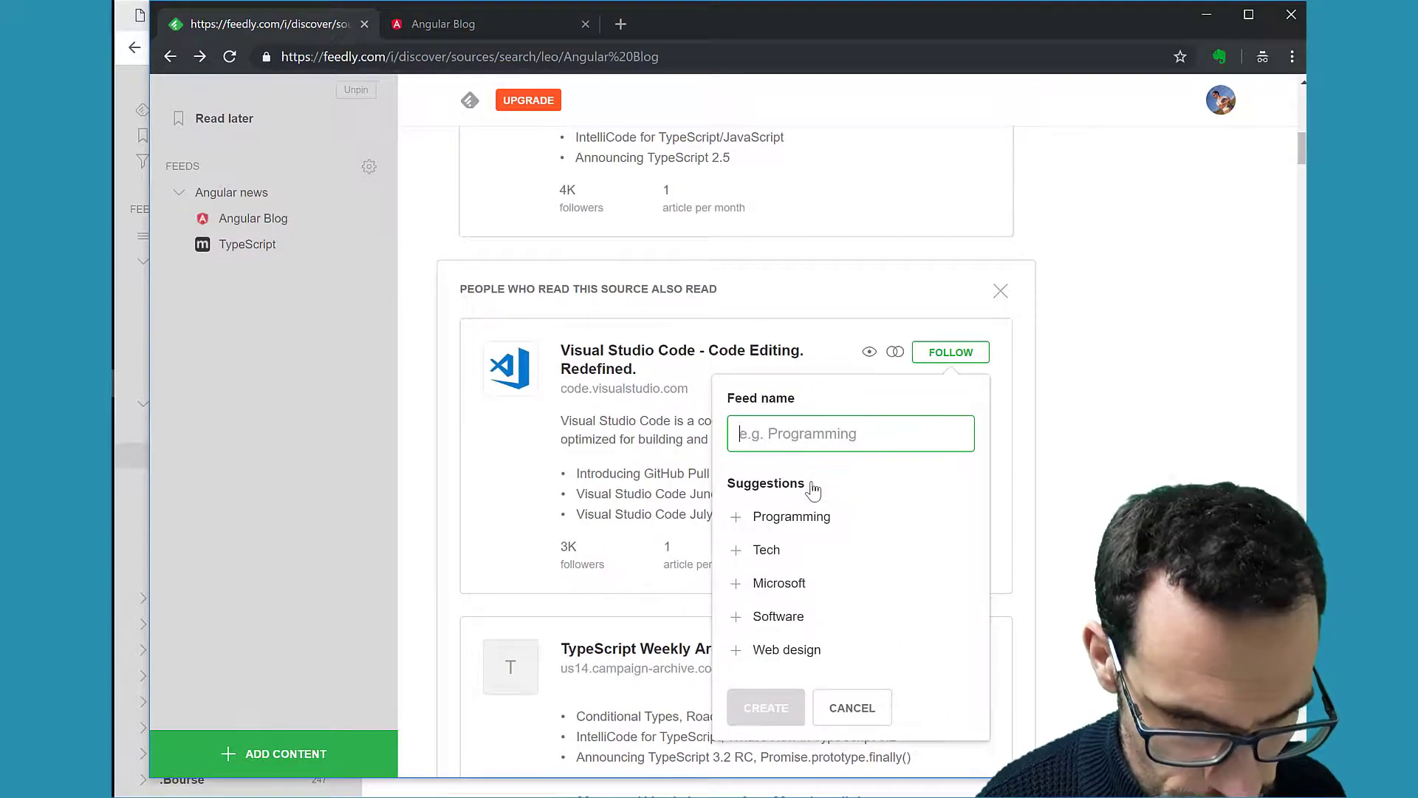
pyautogui.write('IDE')
pyautogui.click(768, 503)
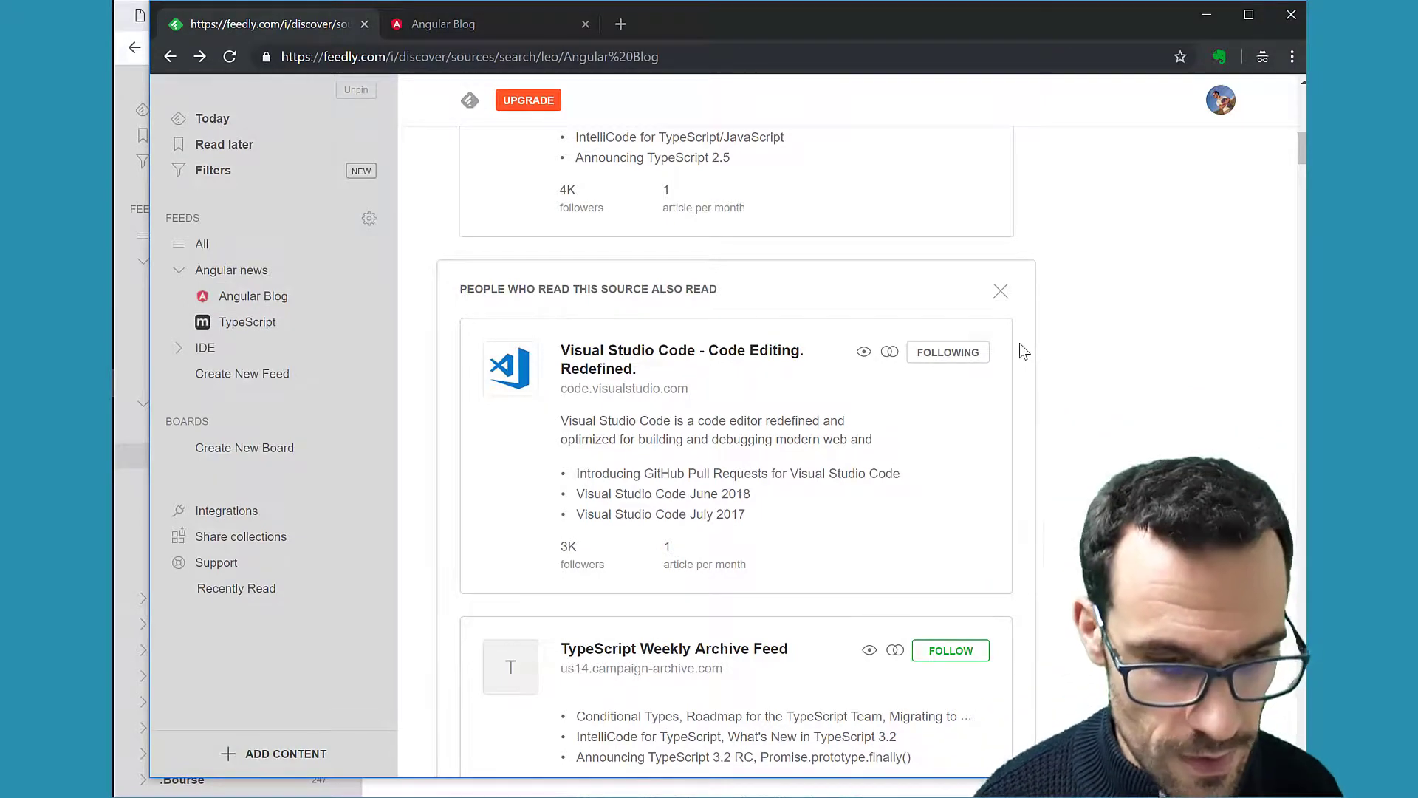
# Try to follow a keyword alert for "javascript" from Google Actualités, and return to all feeds.
pyautogui.scroll(15, 857, 245)
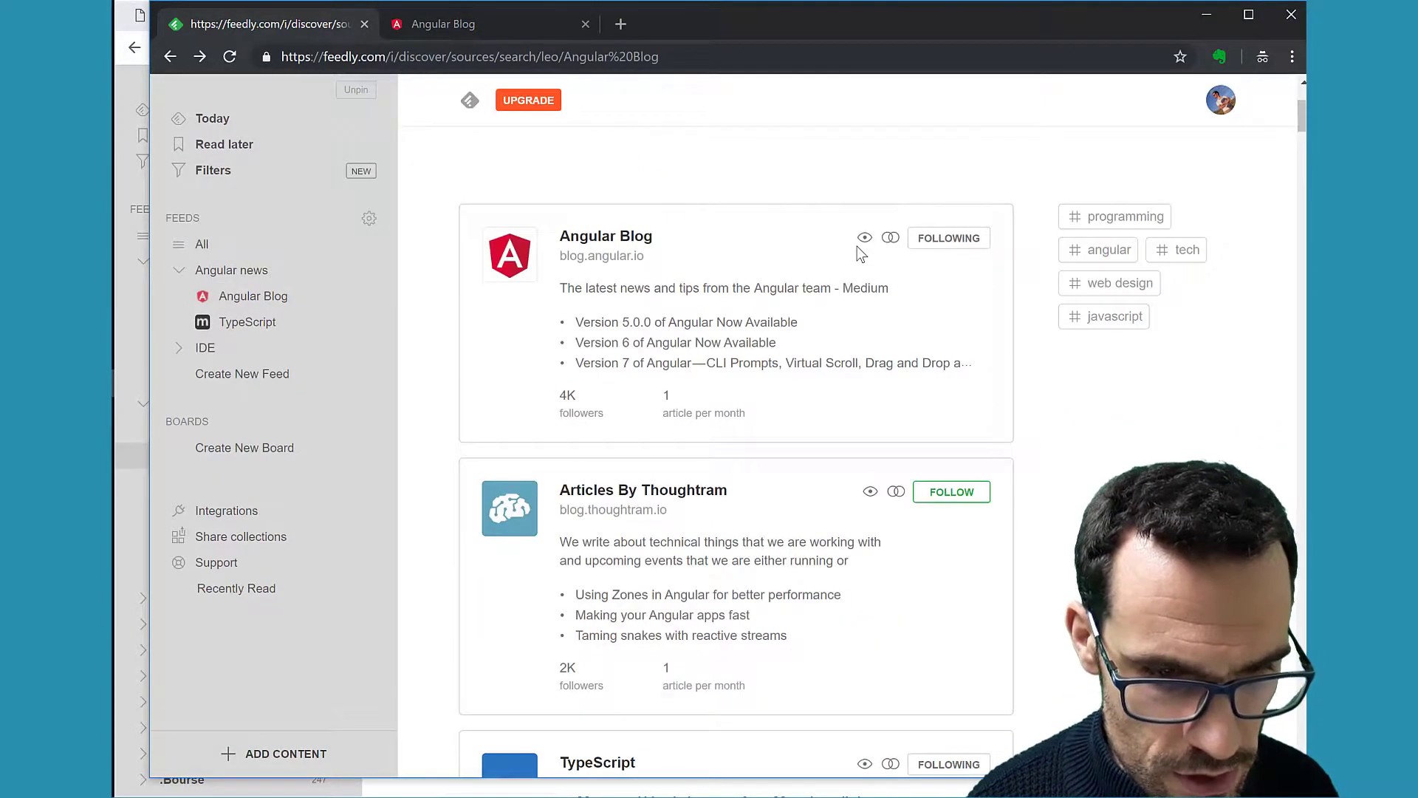
pyautogui.click(672, 185)
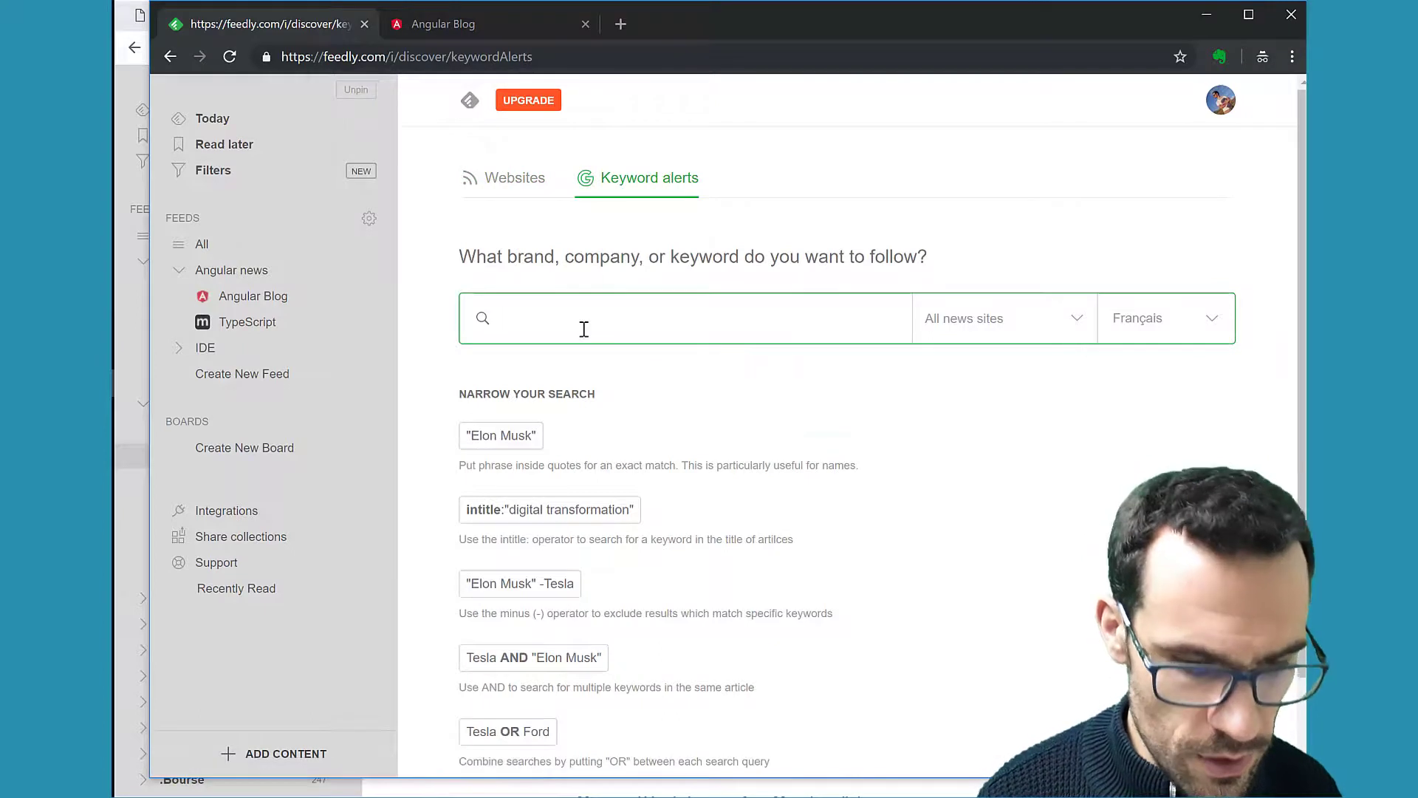
pyautogui.write('javascript')
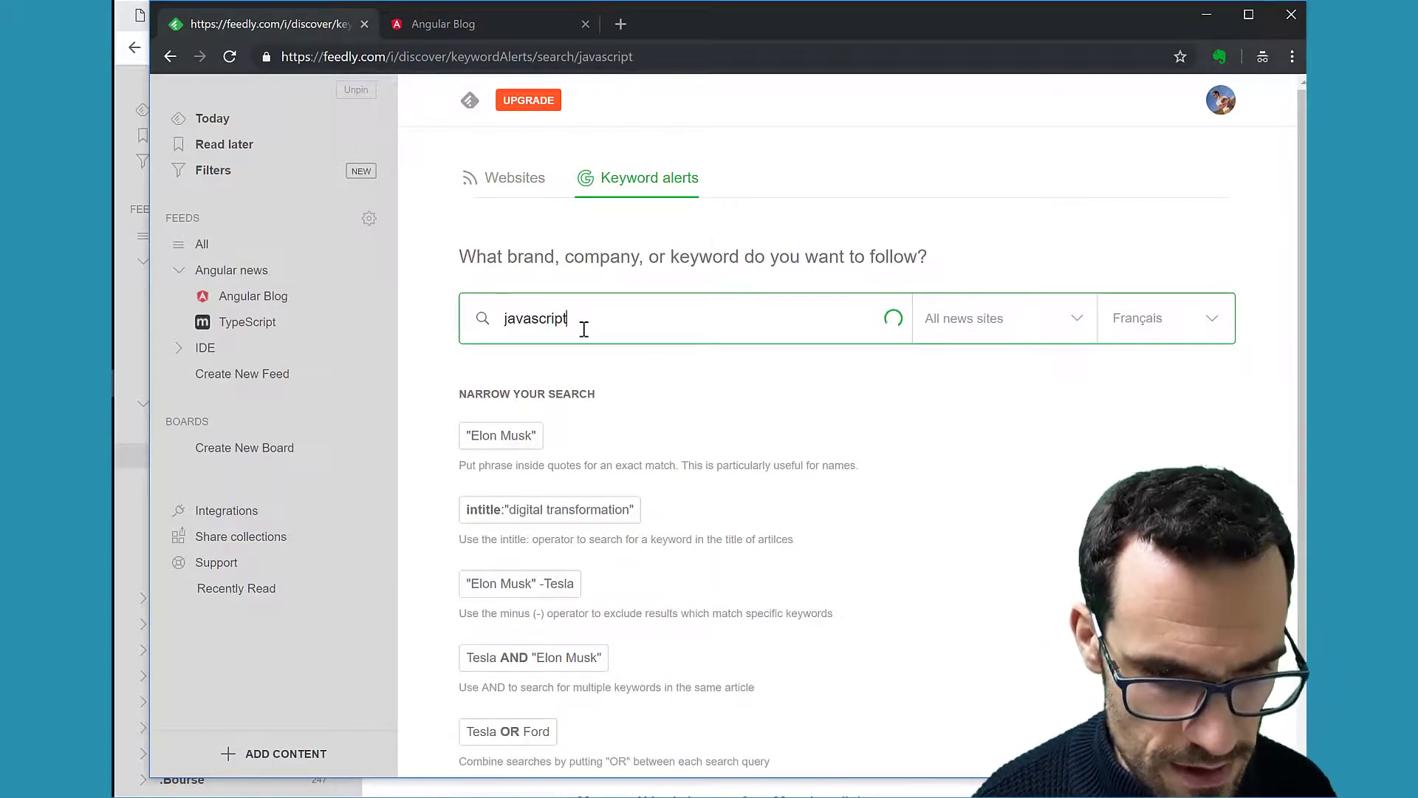
pyautogui.scroll(-5, 820, 498)
pyautogui.scroll(2, 820, 498)
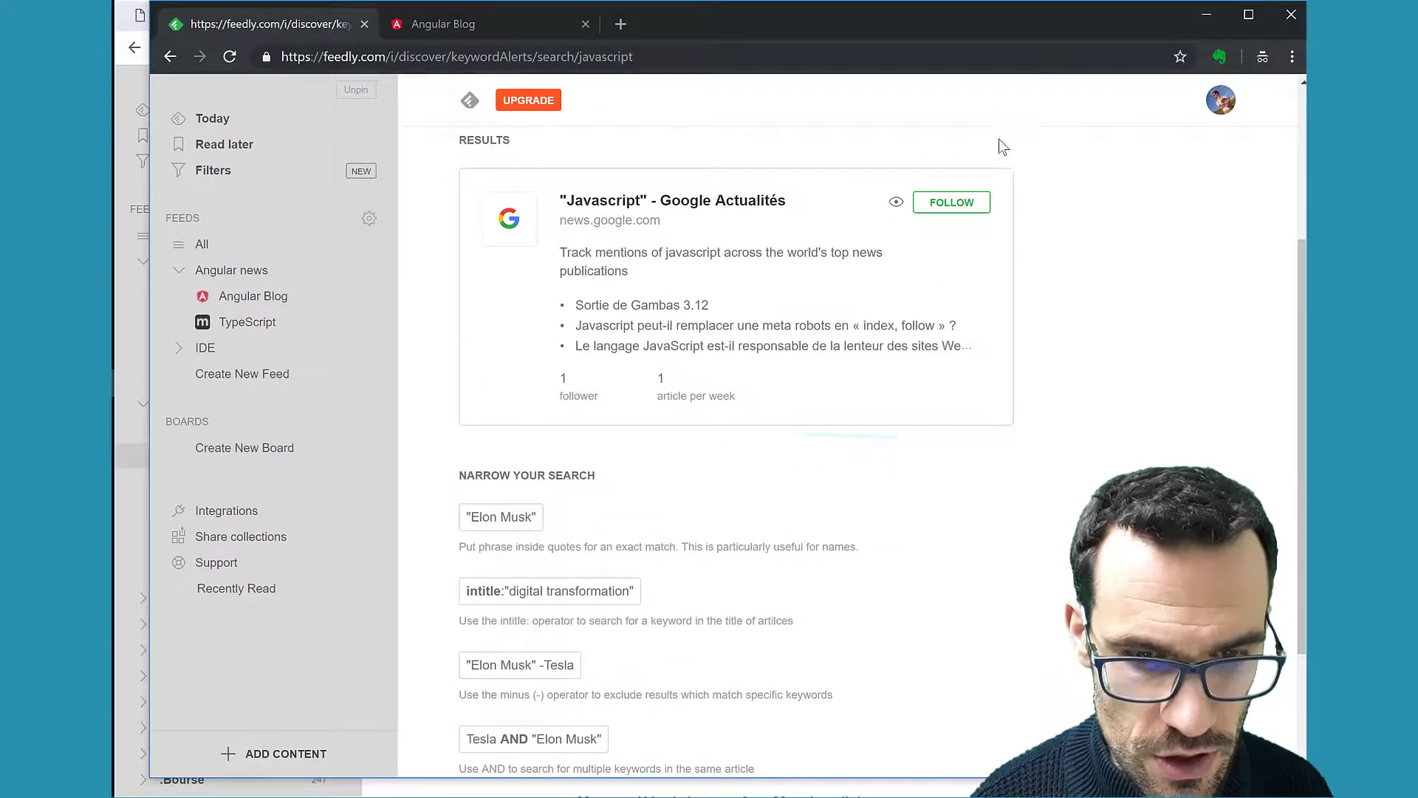
pyautogui.click(953, 203)
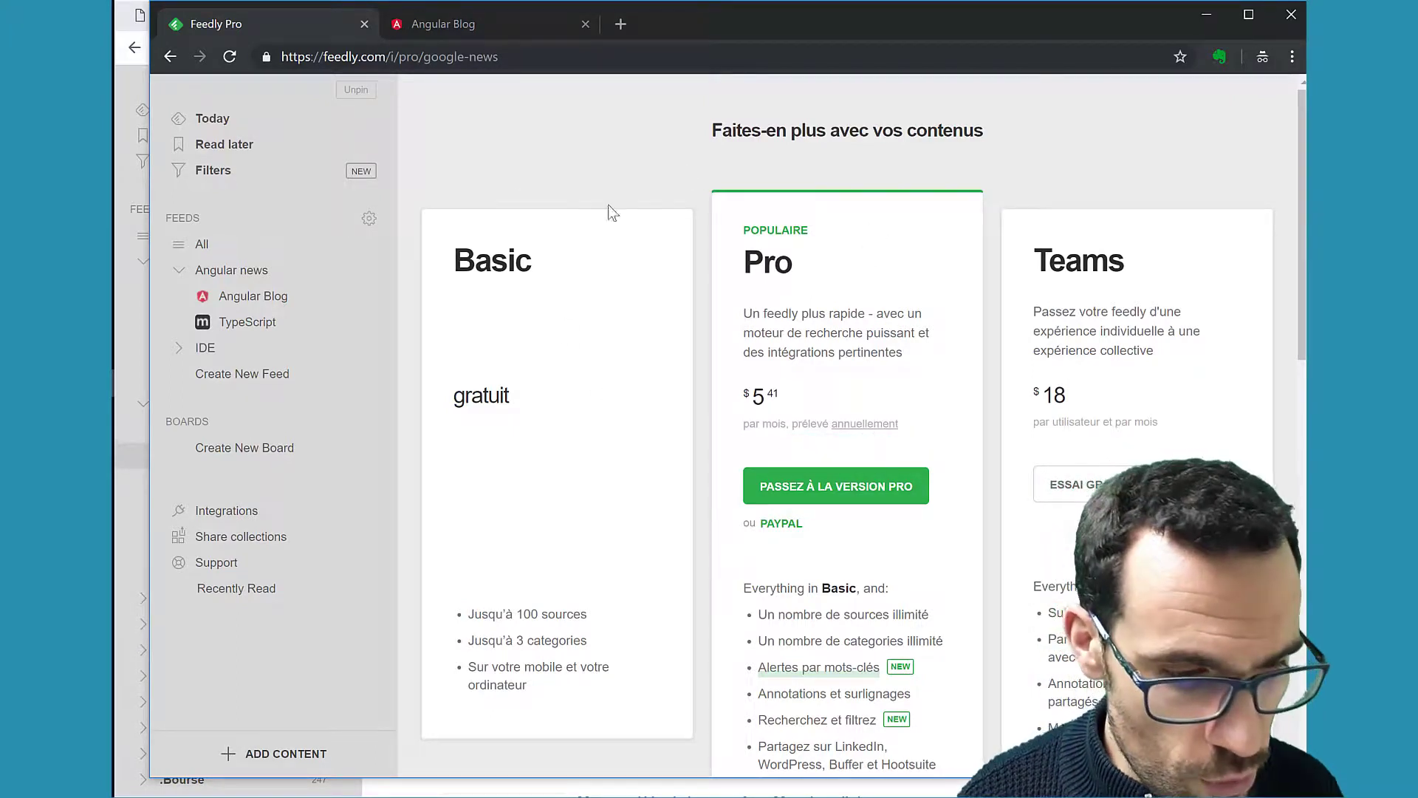
pyautogui.click(215, 255)
# Search the web in a new tab for "nodejs news" and open the Node.js news blog.
pyautogui.click(621, 25)
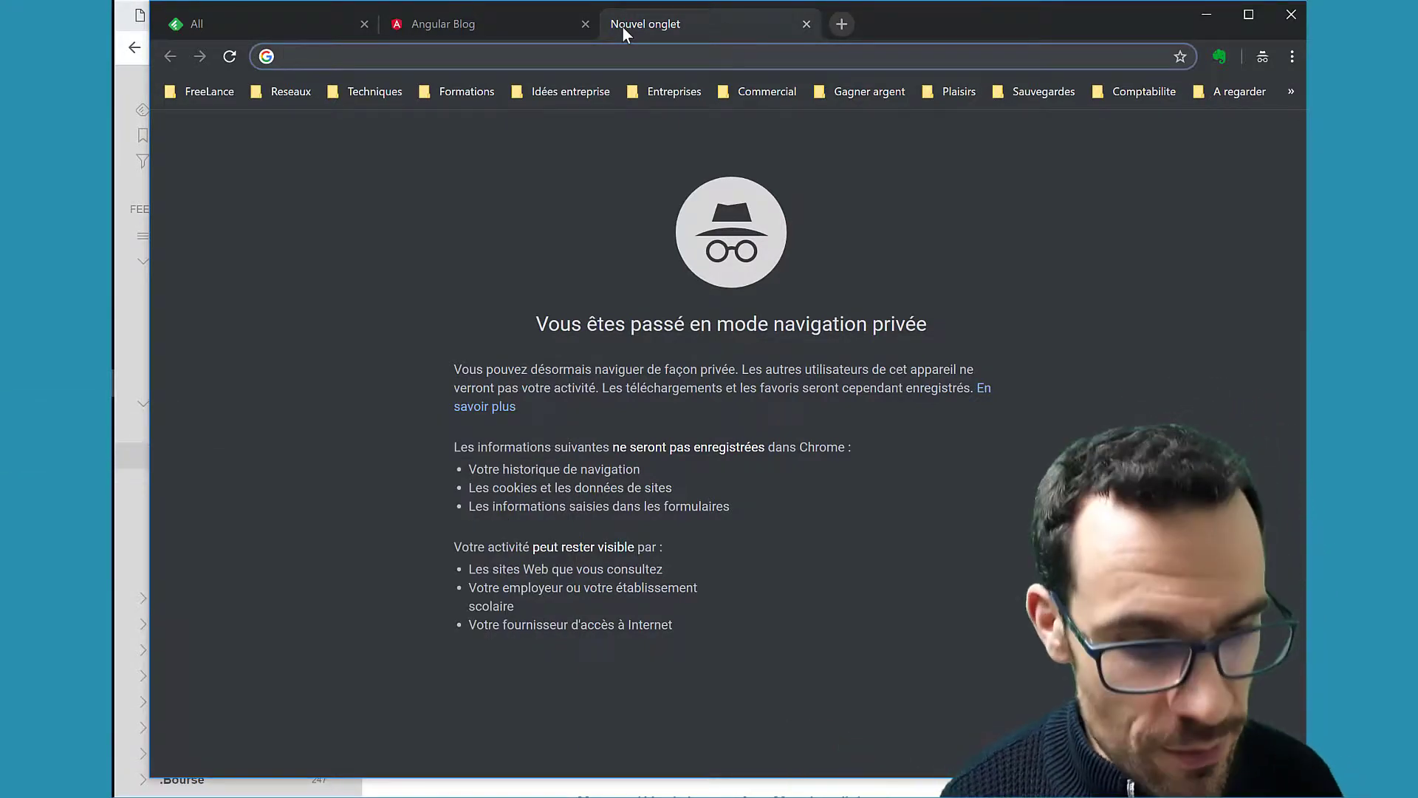
pyautogui.write('no')
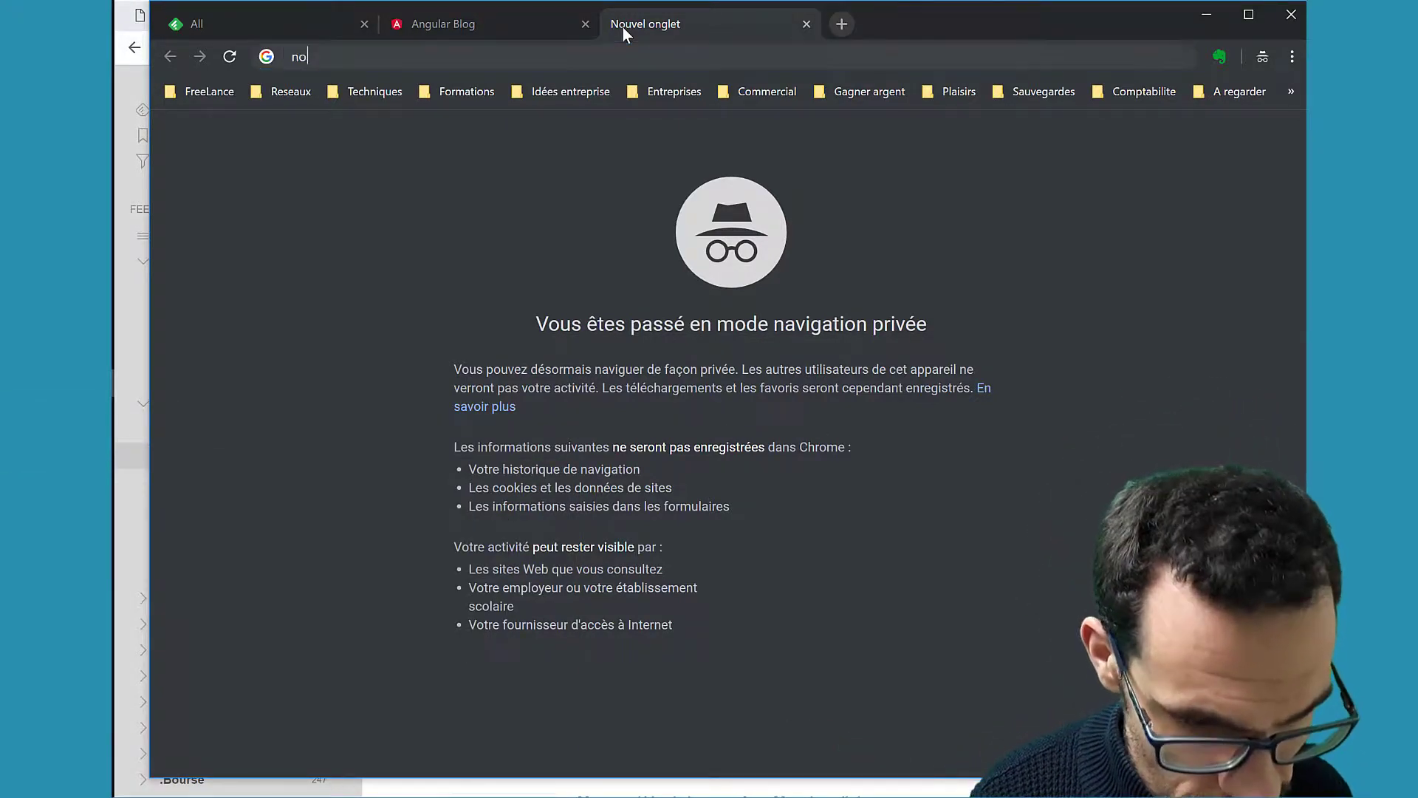
pyautogui.write('dejs news')
pyautogui.press('Return')
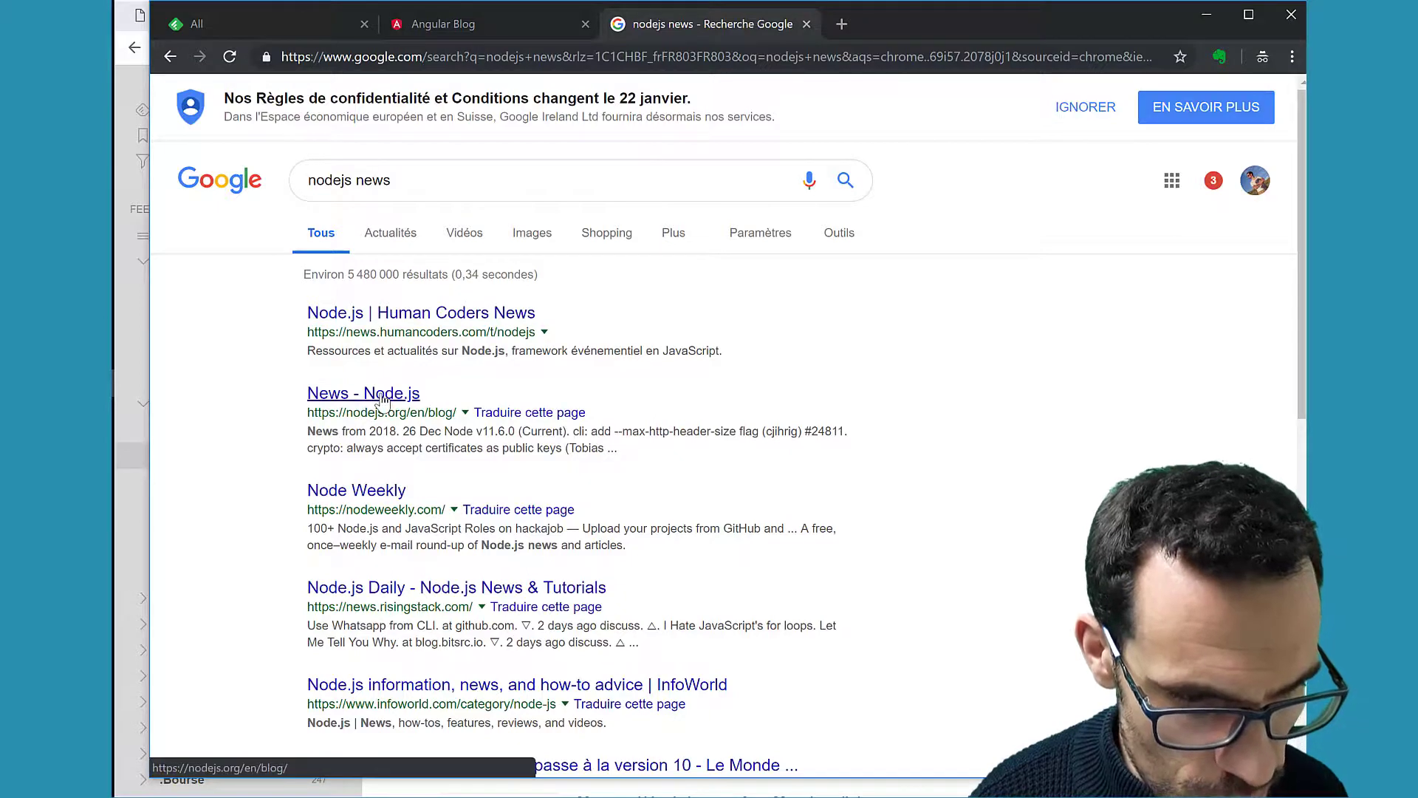
pyautogui.click(879, 23)
# Copy the Node.js blog's address, look it up as new content in Feedly and choose the Node.js Blog source.
pyautogui.click(458, 57)
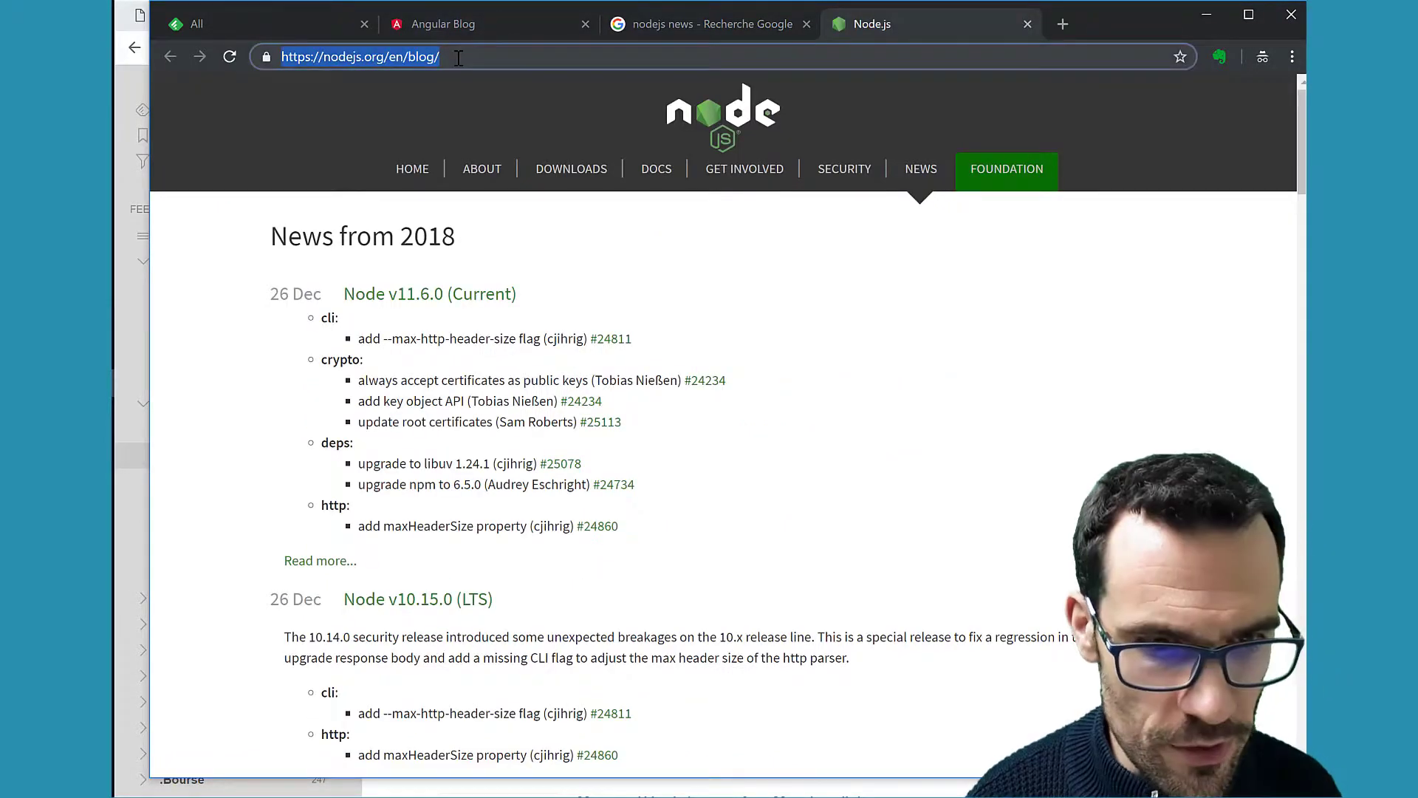
pyautogui.click(492, 19)
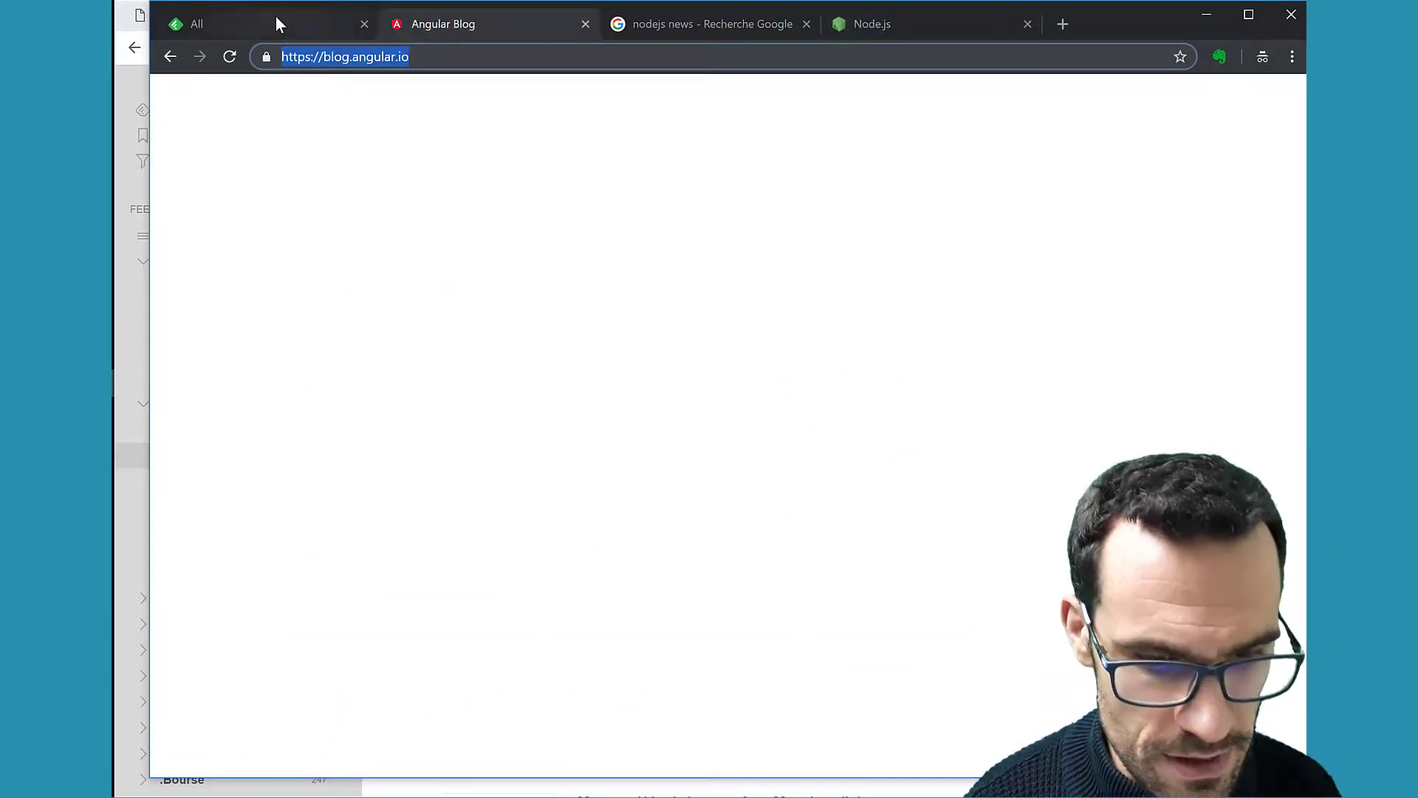
pyautogui.click(275, 18)
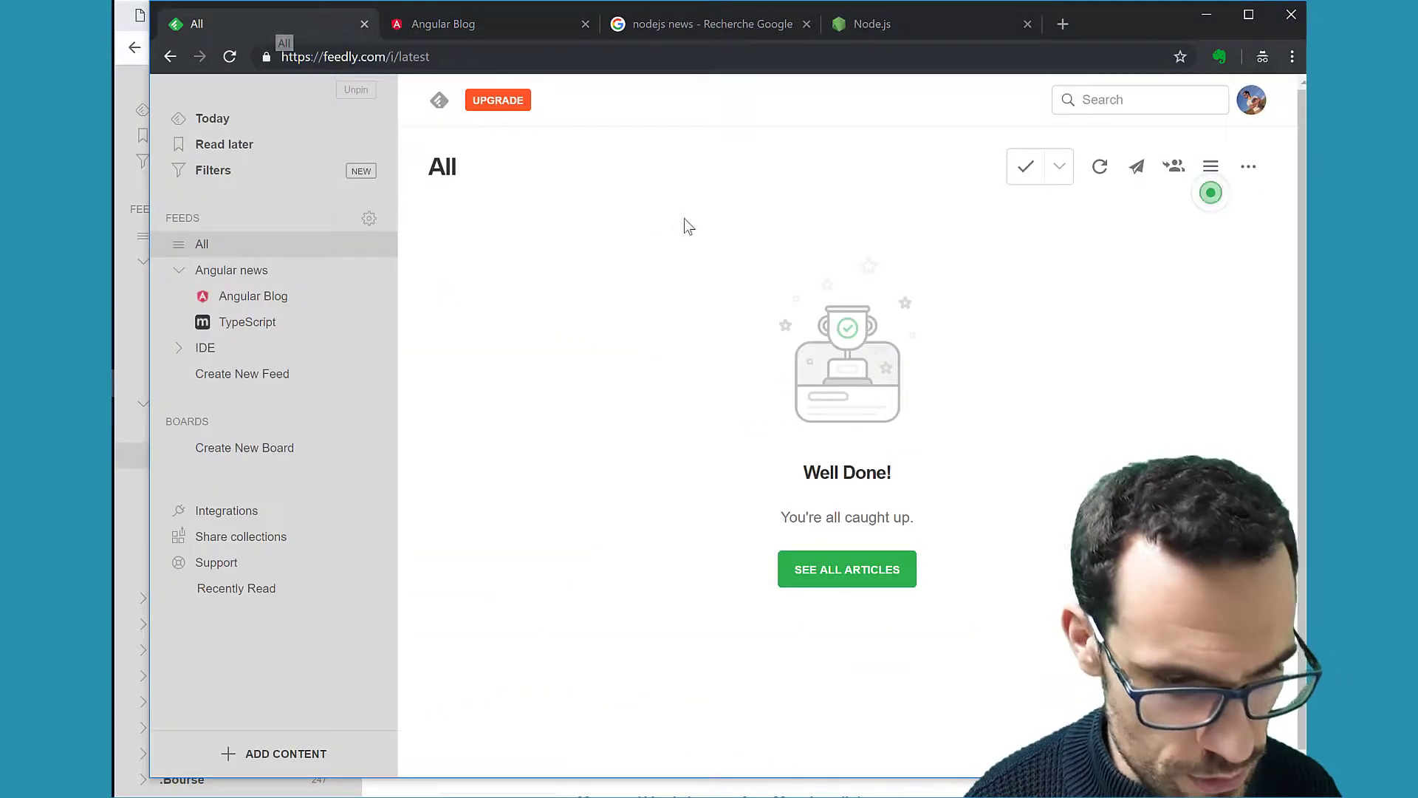
pyautogui.click(273, 761)
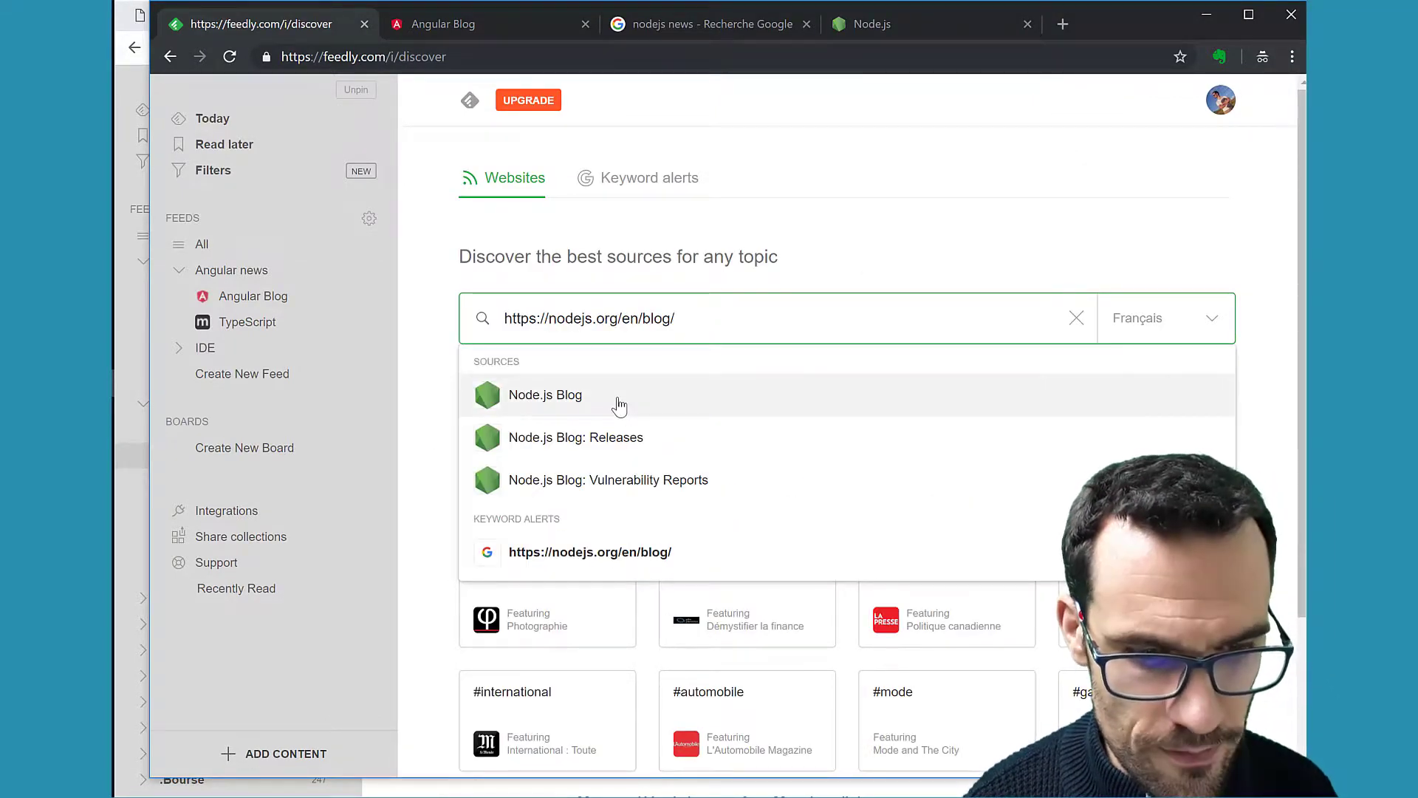
pyautogui.click(619, 405)
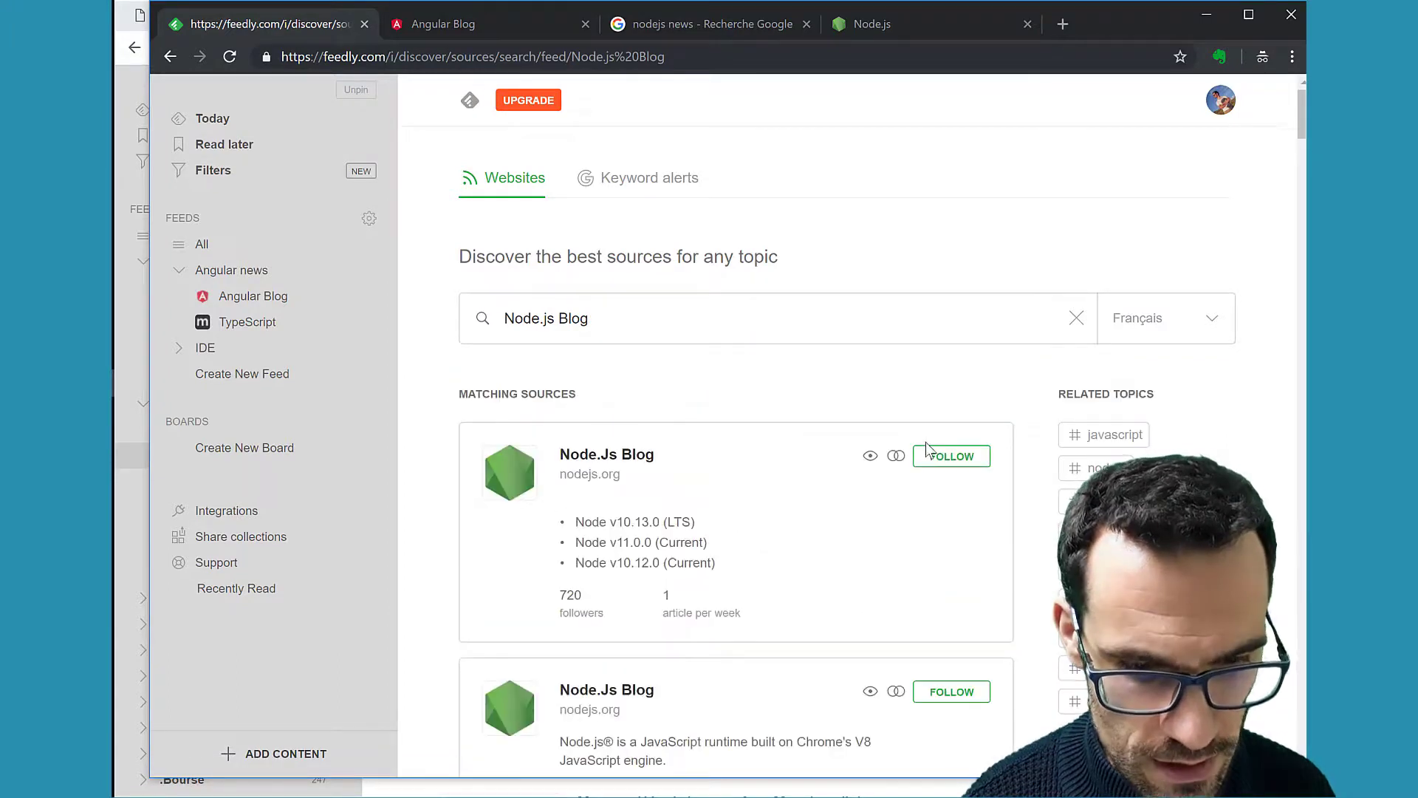
# Open the feed choices for following the first Node.Js Blog source.
pyautogui.click(960, 462)
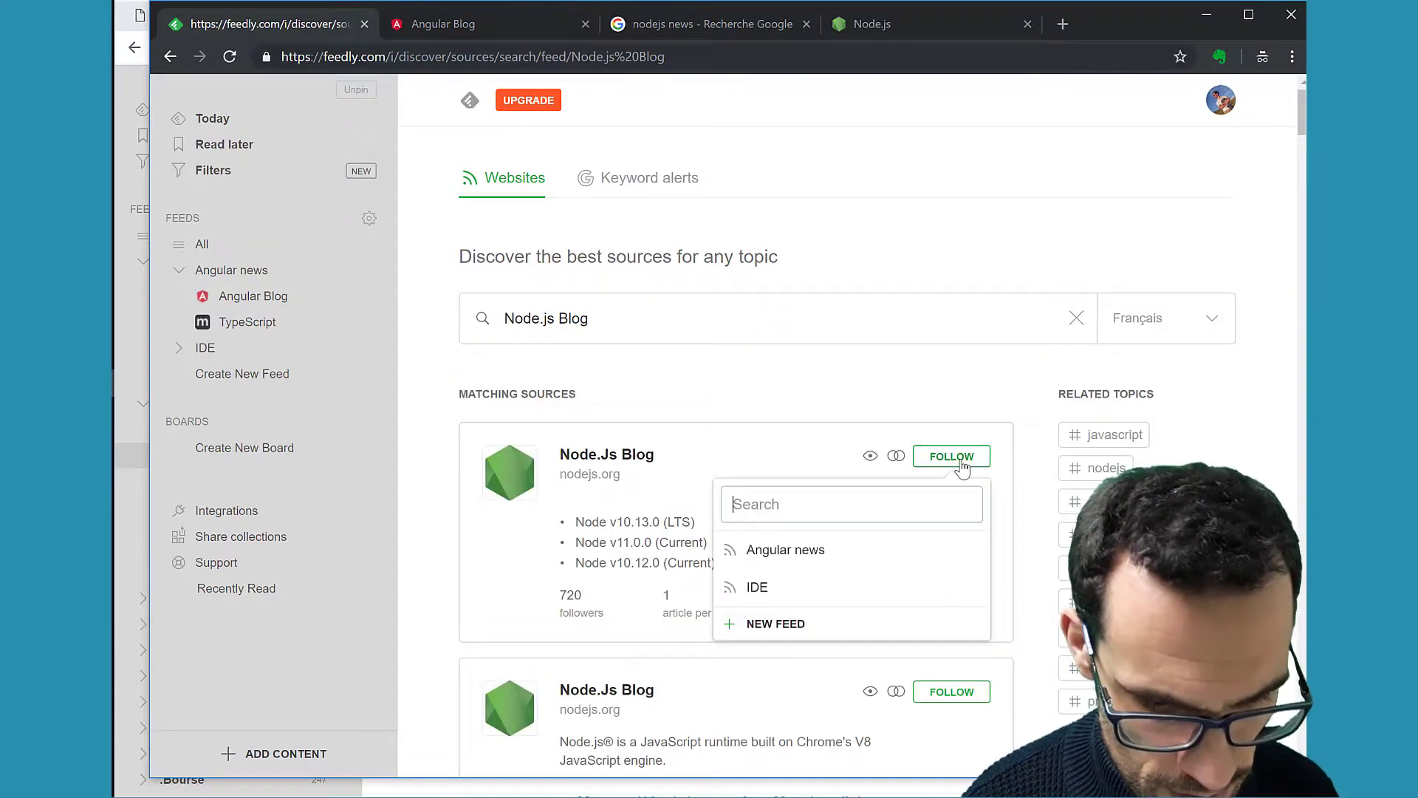